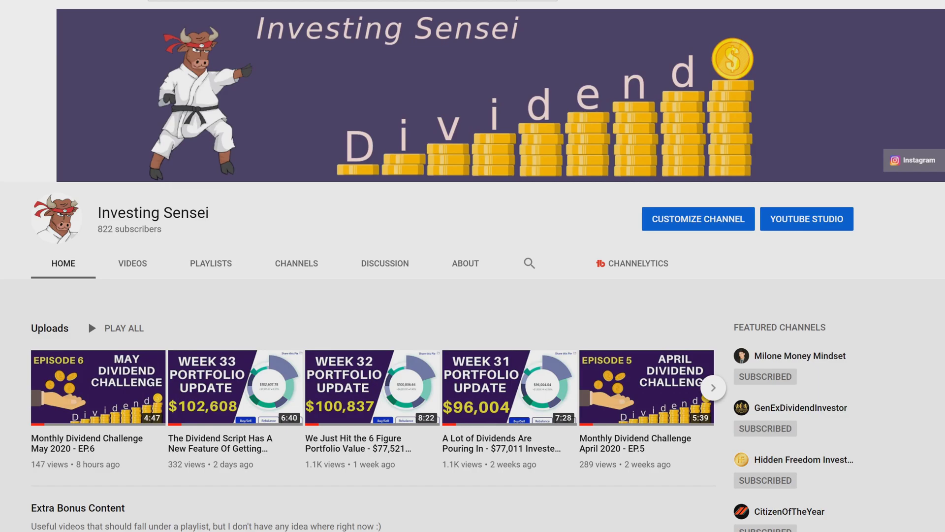
scroll(51, 481, "down", 10)
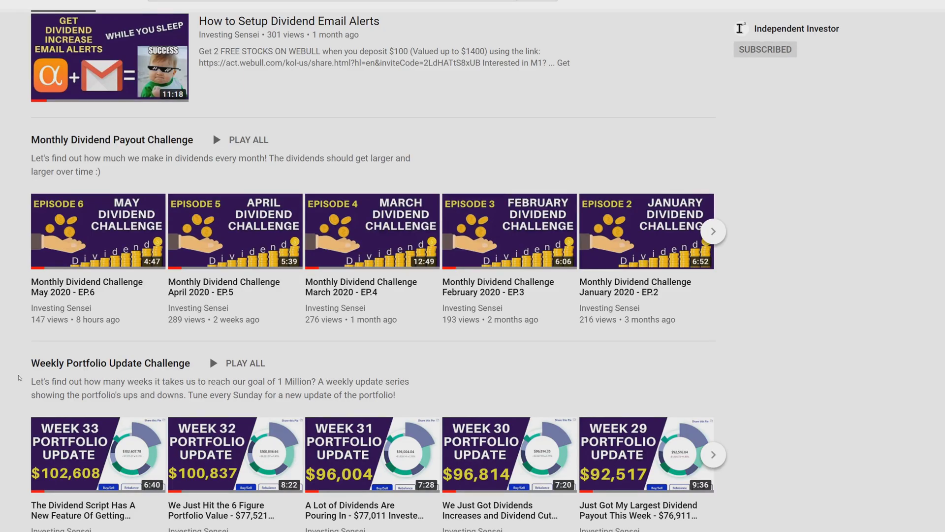
scroll(20, 378, "up", 3)
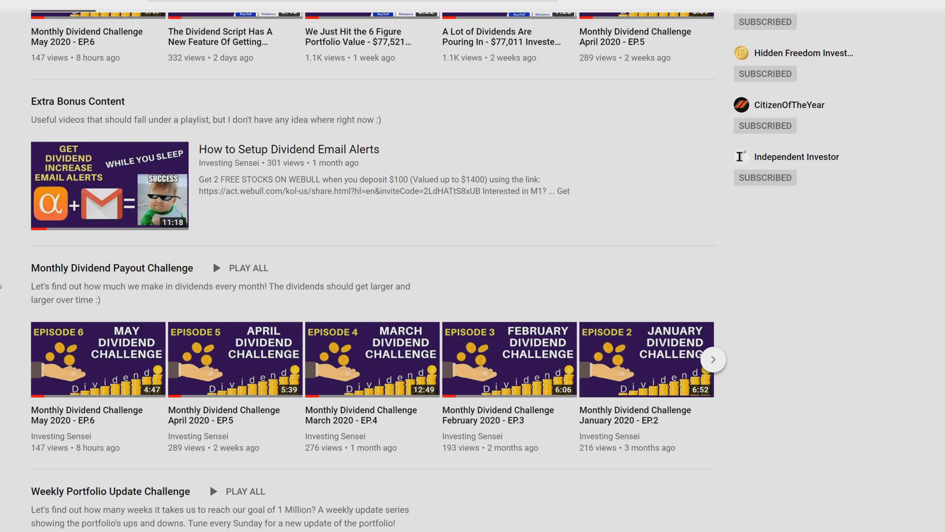
scroll(1, 286, "up", 3)
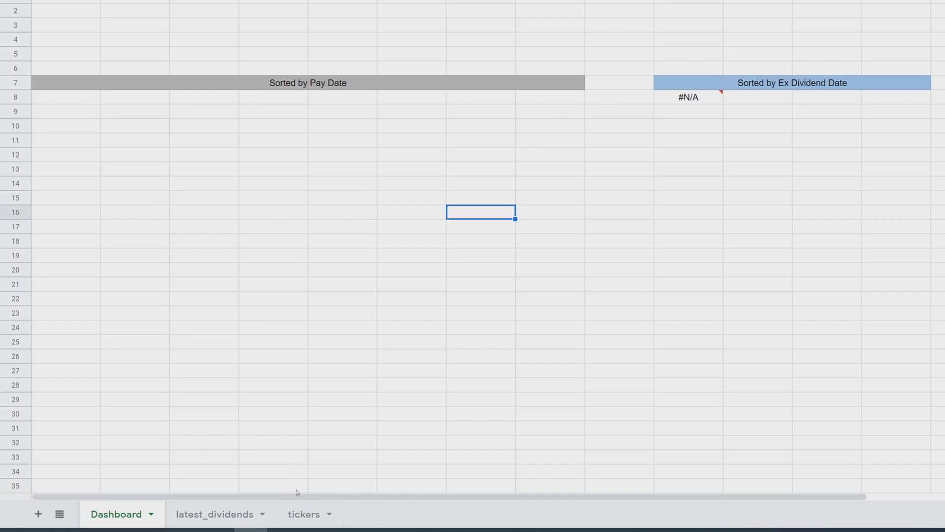
- Check the ticker symbols on the tickers sheet and run the Get Upcoming Dividends script from the Dashboard sheet
left_click(298, 515)
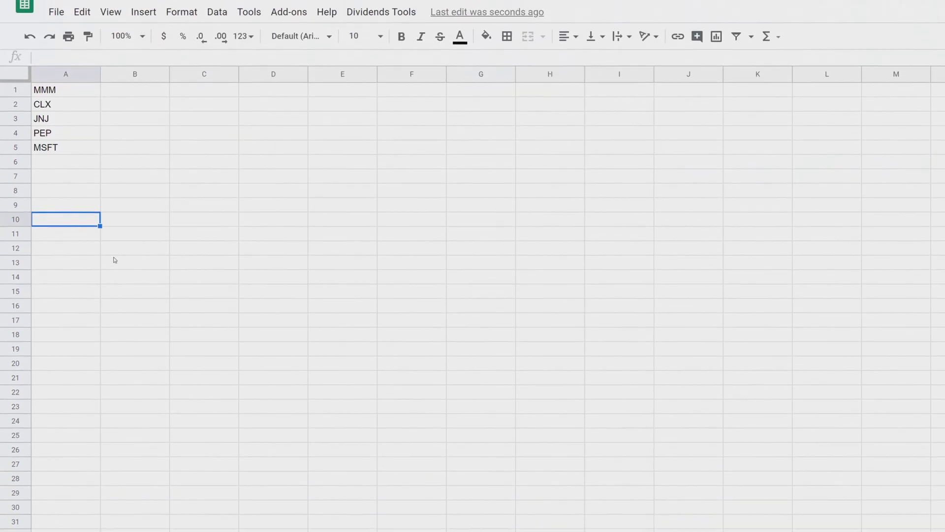
left_click(43, 120)
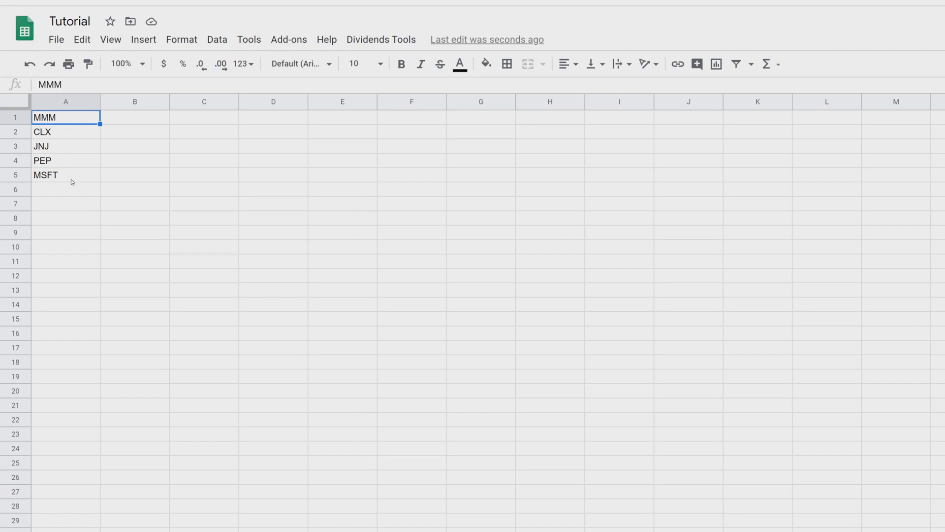
left_click(116, 517)
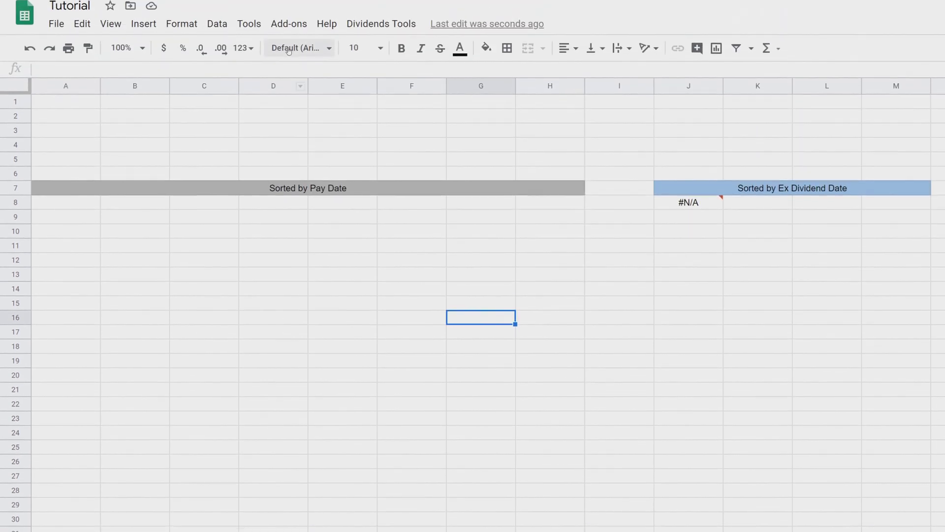
left_click(361, 28)
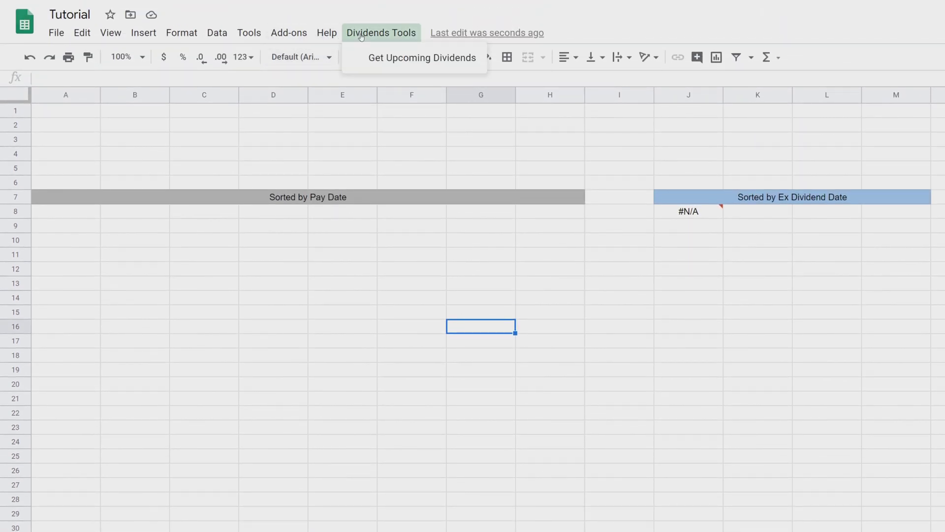
left_click(365, 60)
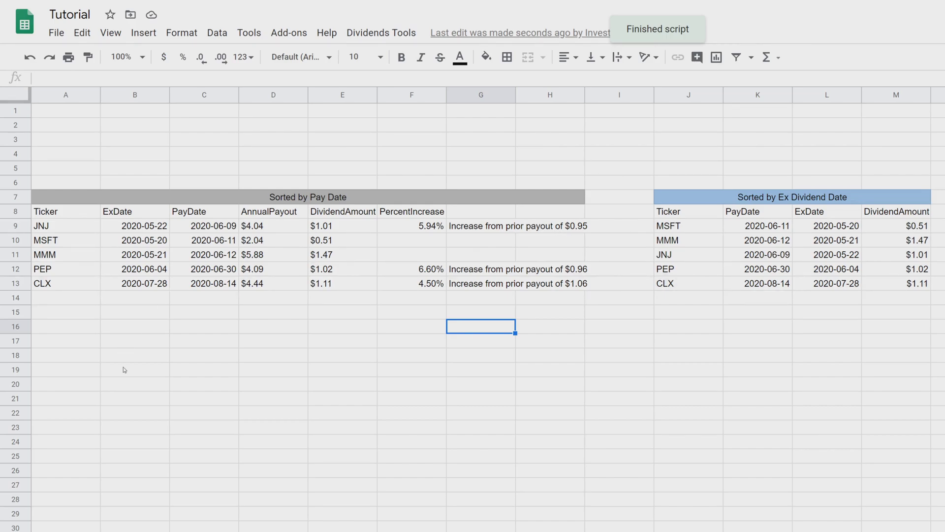
- Examine the pay date, dividend amount and percent increase of the JNJ, MSFT, MMM and PEP rows in the table sorted by pay date
left_click(41, 226)
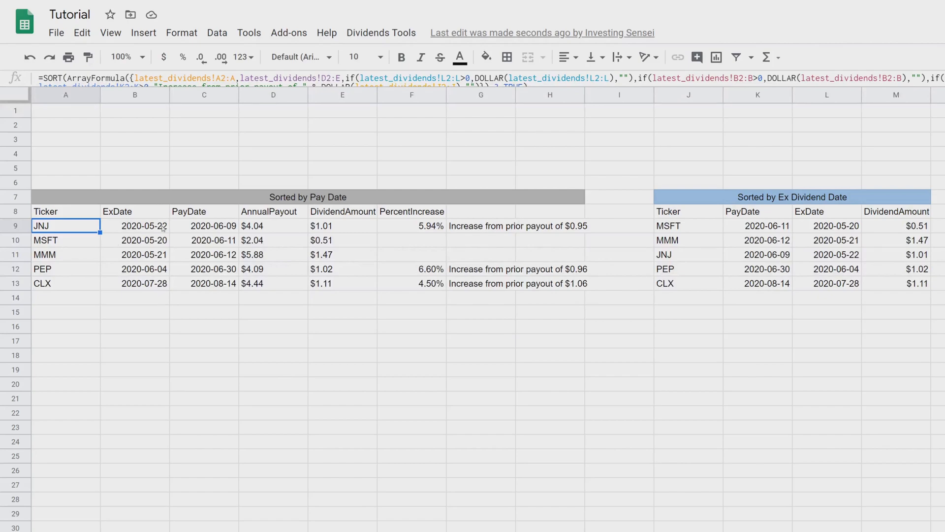
left_click(220, 230)
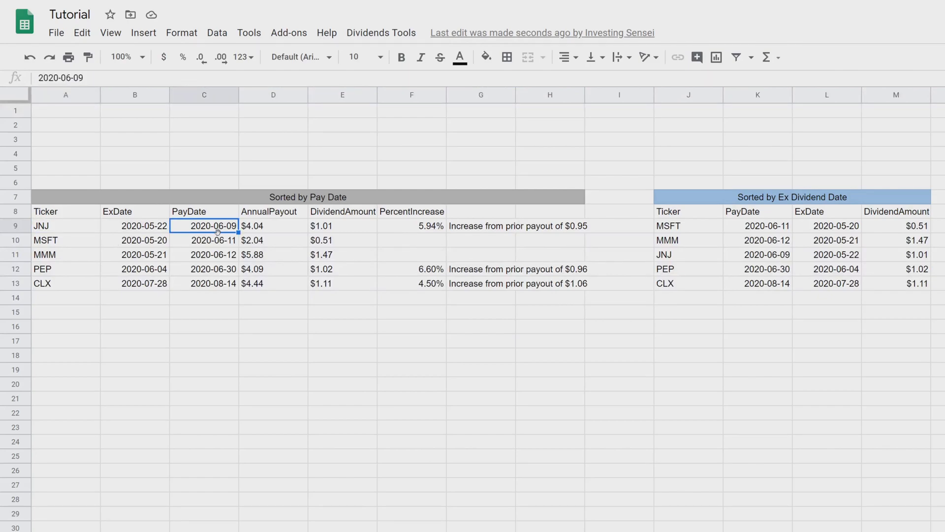
left_click(413, 229)
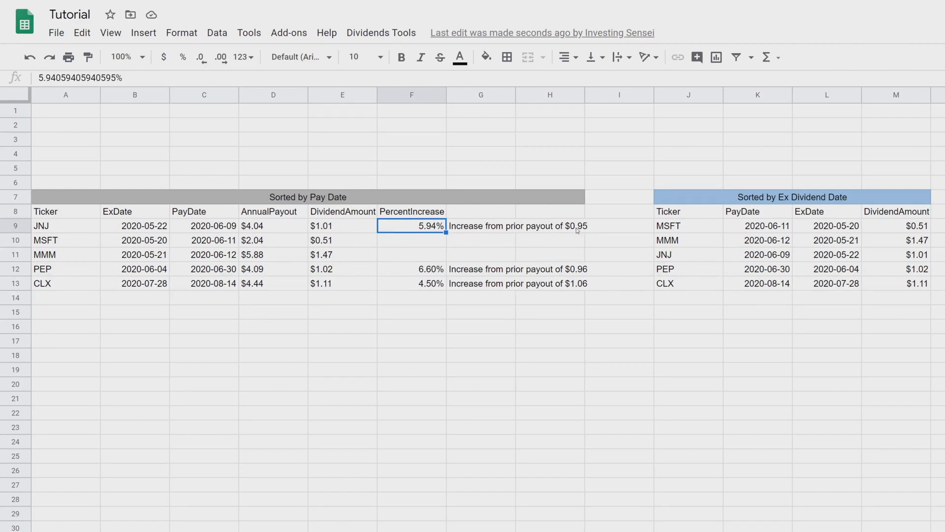
left_click(346, 230)
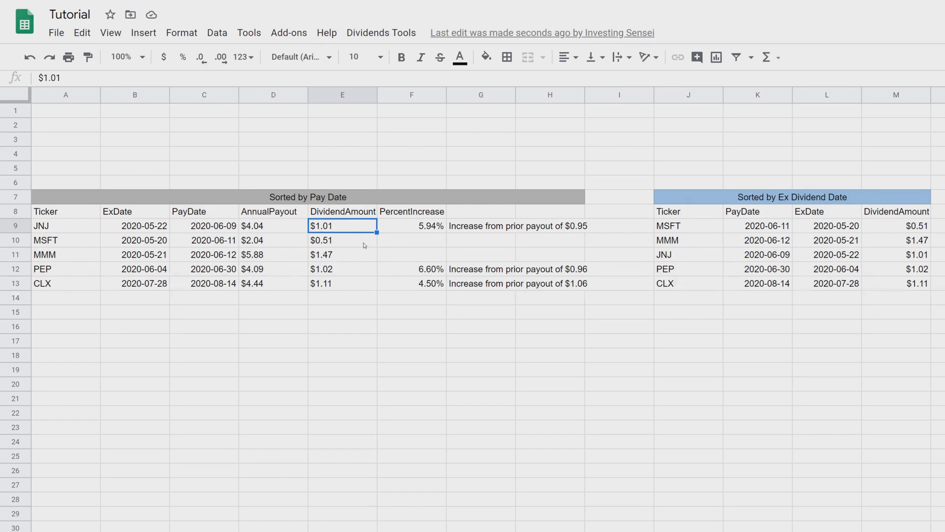
left_click_drag(345, 240, 479, 256)
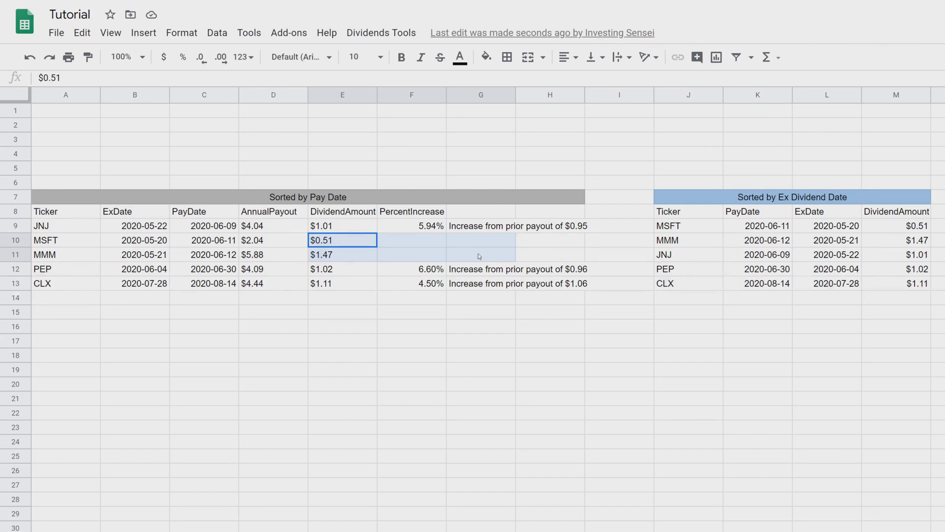
left_click(398, 276)
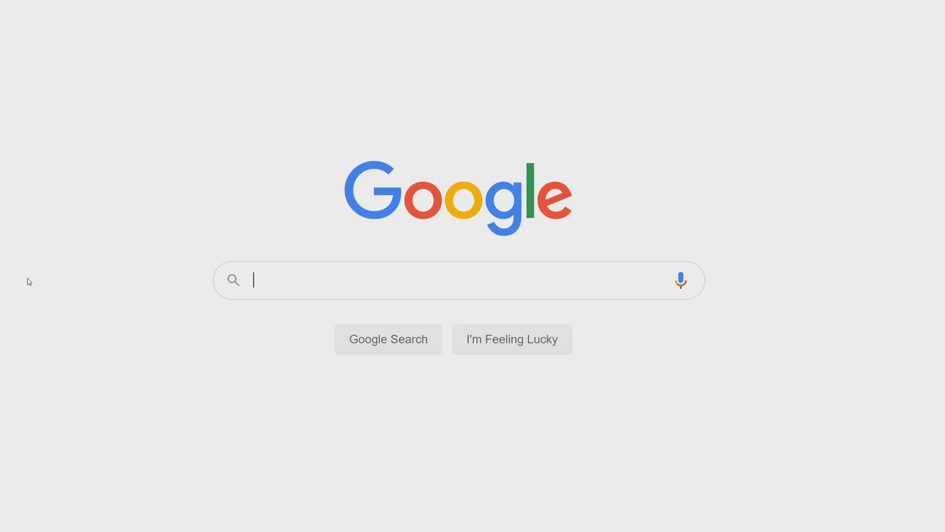
- Search Google for "google sheets"
type("google s")
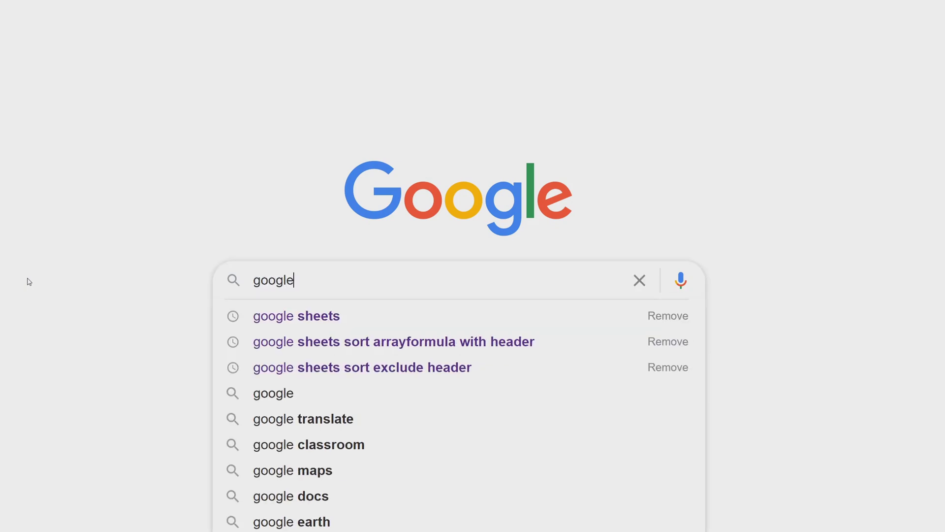
type("heet")
key("BackSpace")
type("ets")
key("Return")
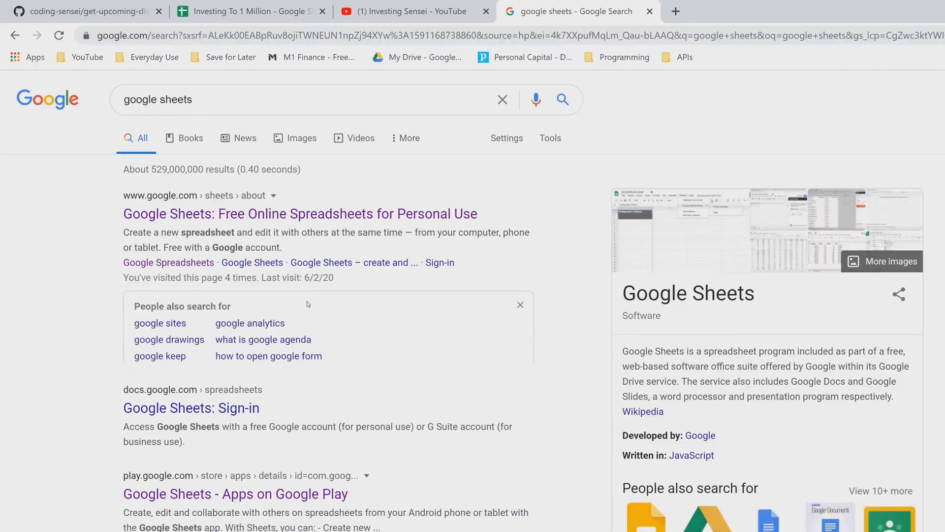
- Go to Google Sheets for personal use from the search results and create a blank spreadsheet
left_click(249, 216)
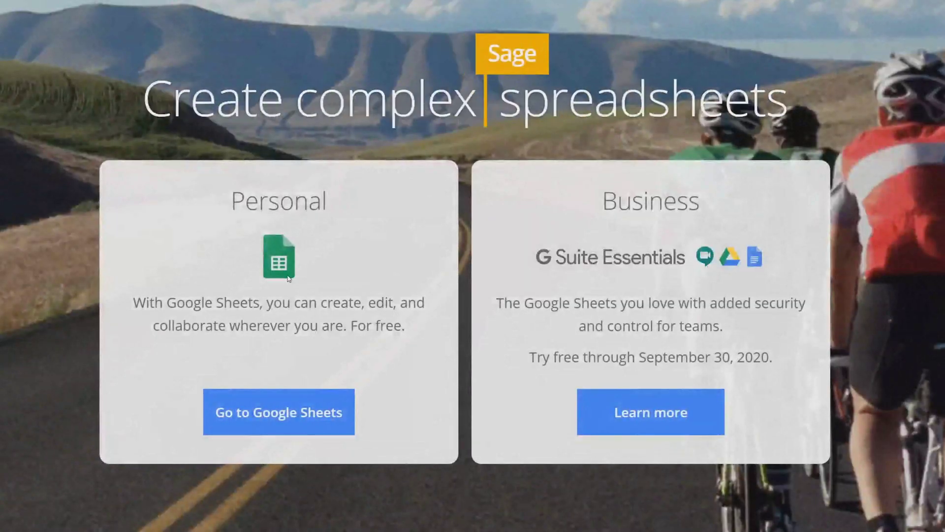
left_click(234, 427)
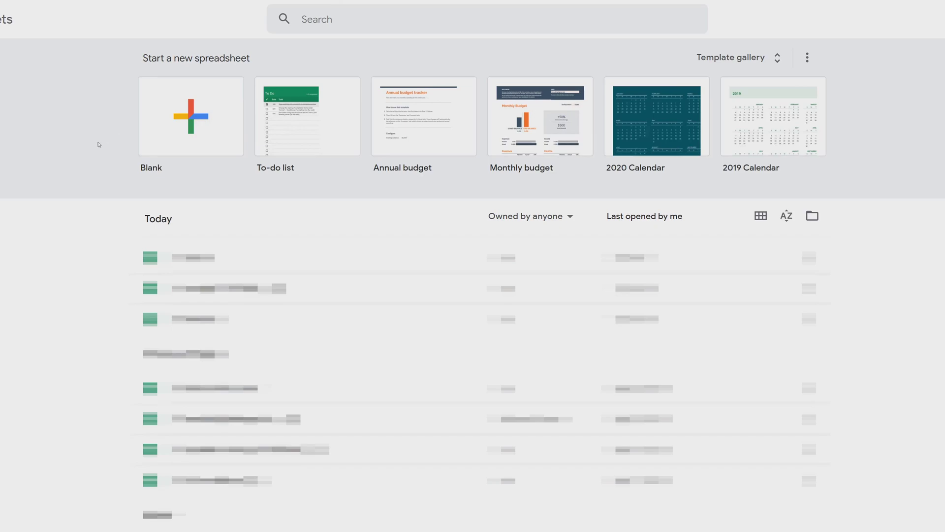
left_click(182, 129)
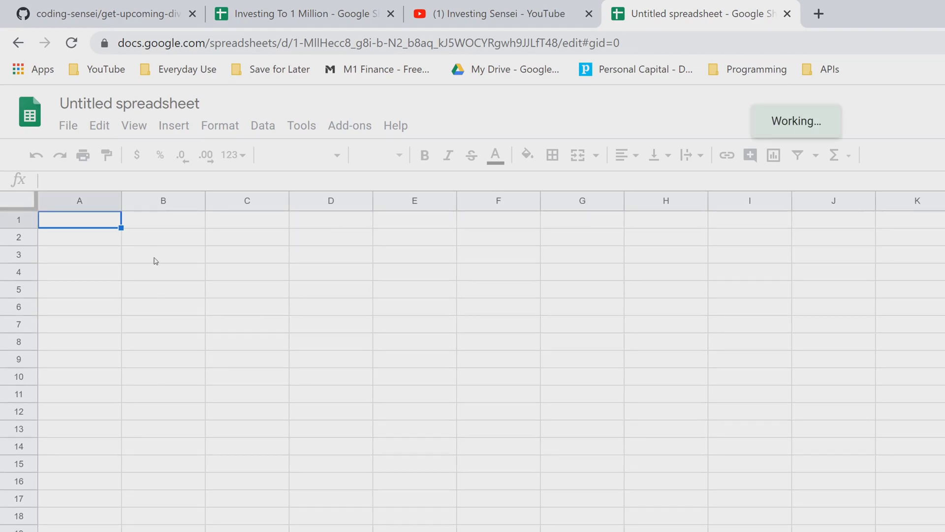
- Name the new spreadsheet "Portfolio"
left_click(137, 103)
type("Portfo")
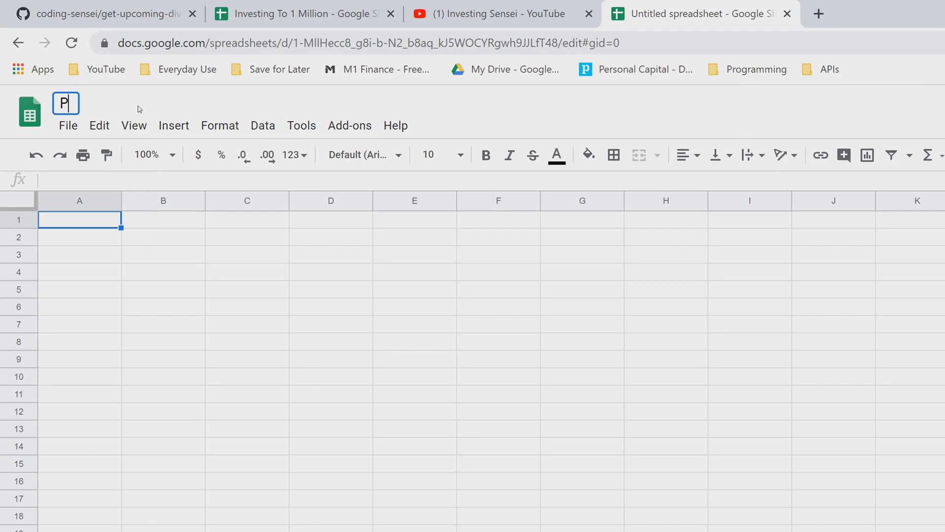
type("lio")
key("Return")
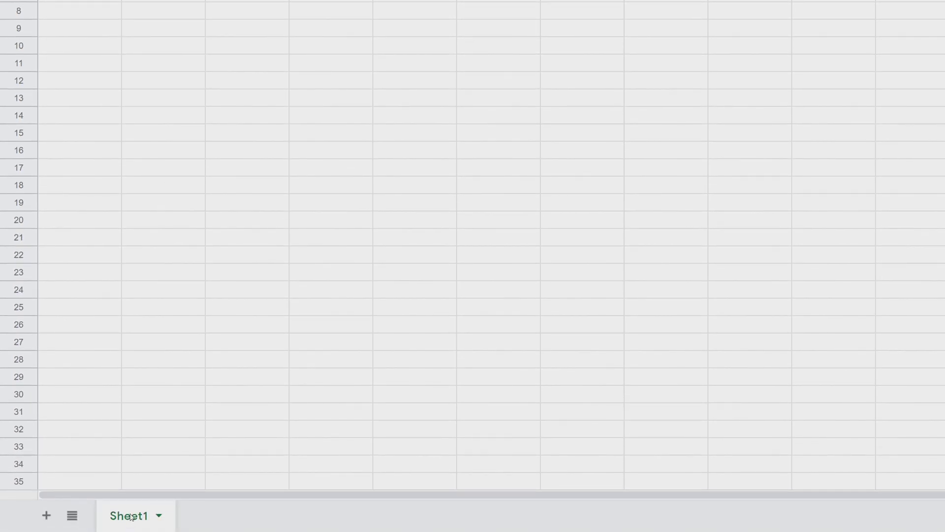
- Rename the Sheet1 sheet as "Dashboard"
right_click(132, 517)
left_click(133, 306)
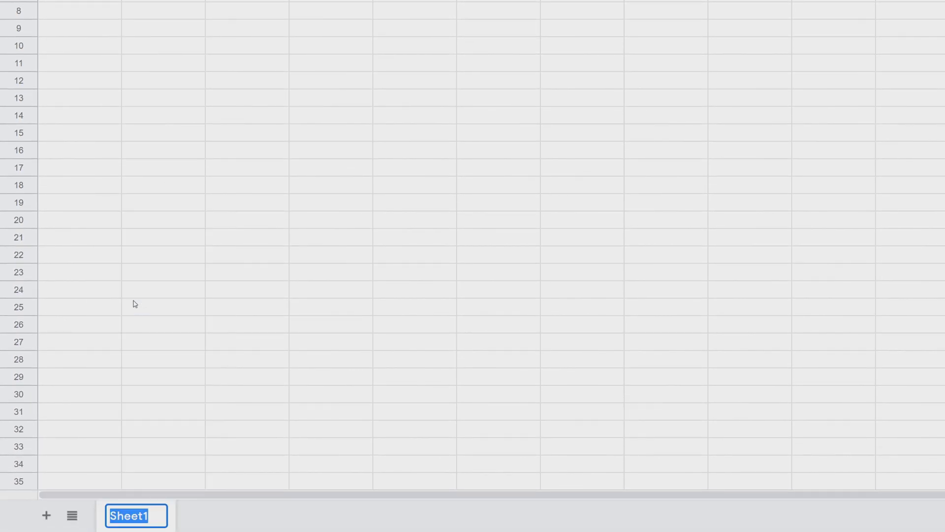
type("Dash")
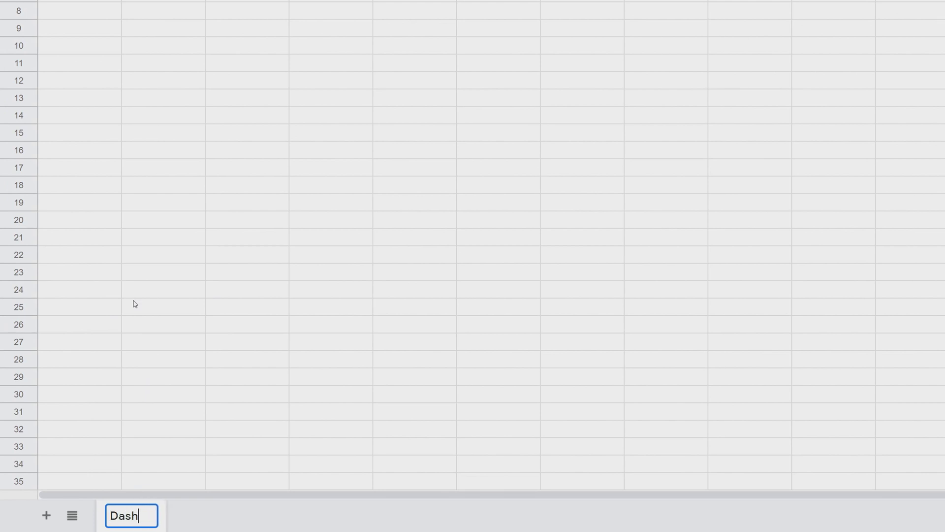
type("board")
key("Return")
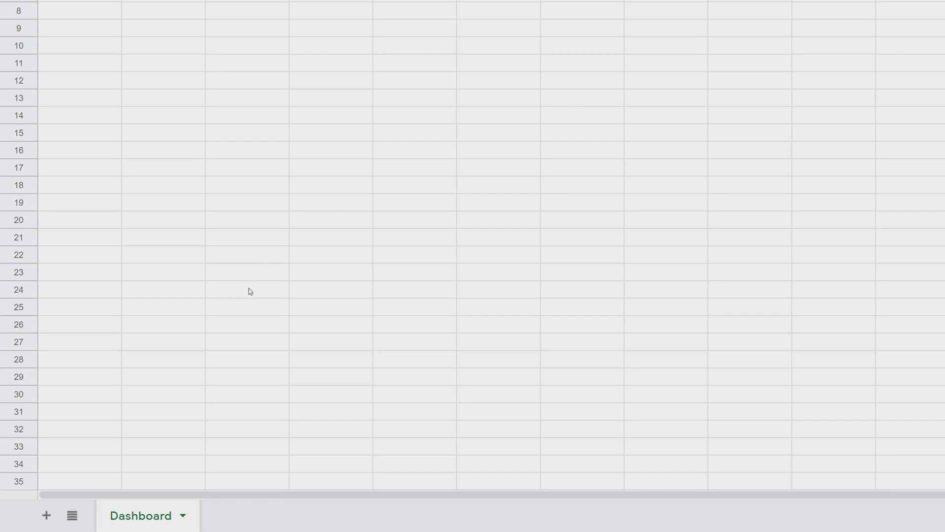
- Add a second sheet and name it "latest_dividends"
left_click(44, 515)
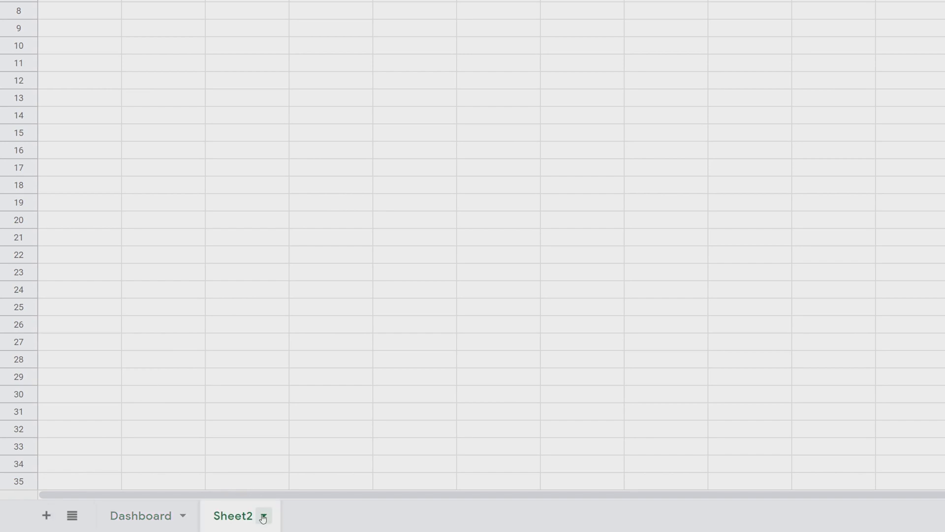
right_click(227, 519)
left_click(239, 315)
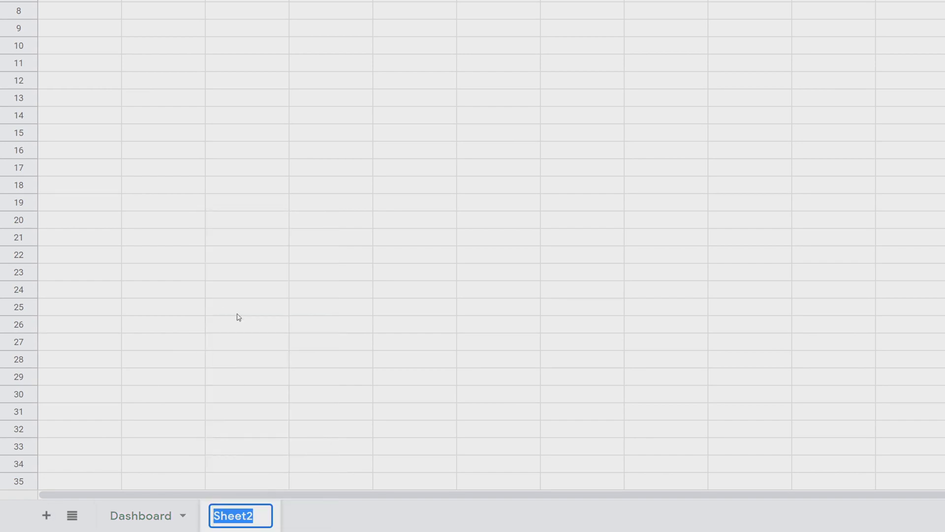
type("latest_d")
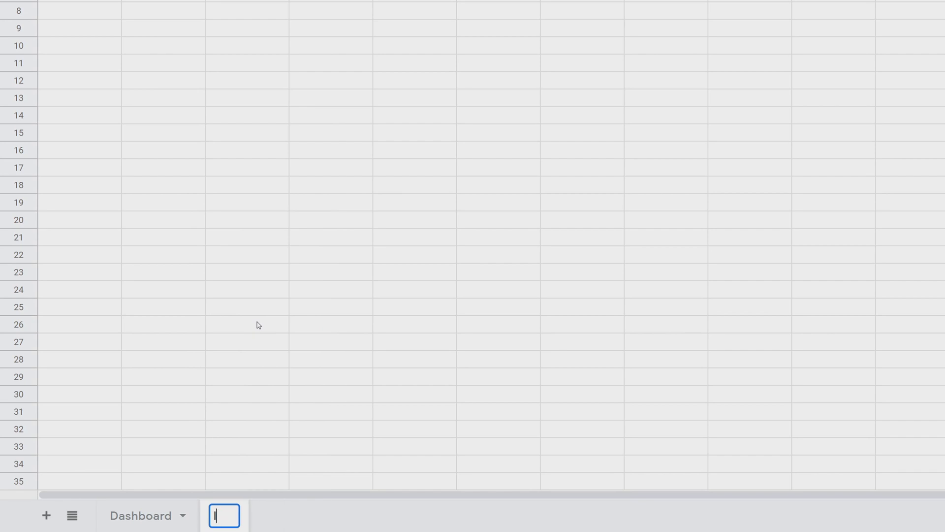
type("ividends")
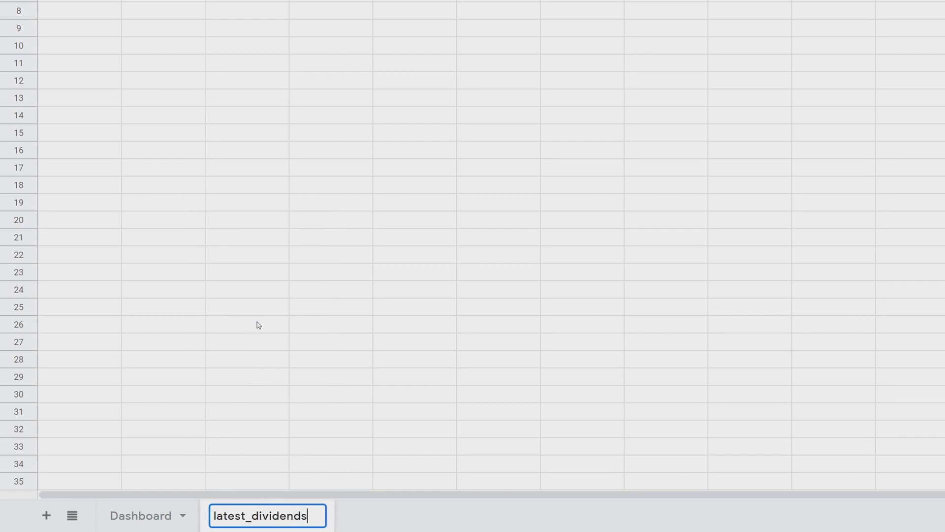
key("Return")
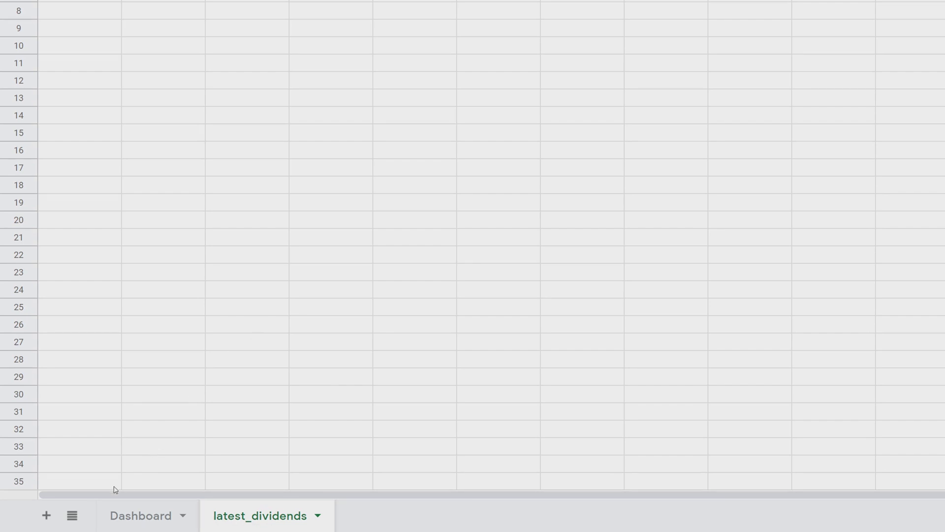
- Add a third sheet and name it "tickers"
left_click(46, 515)
right_click(377, 519)
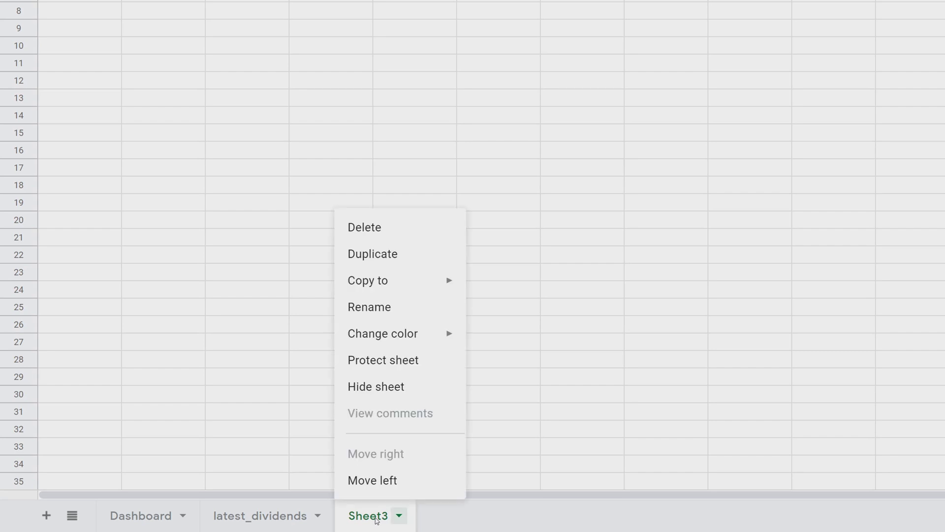
left_click(373, 307)
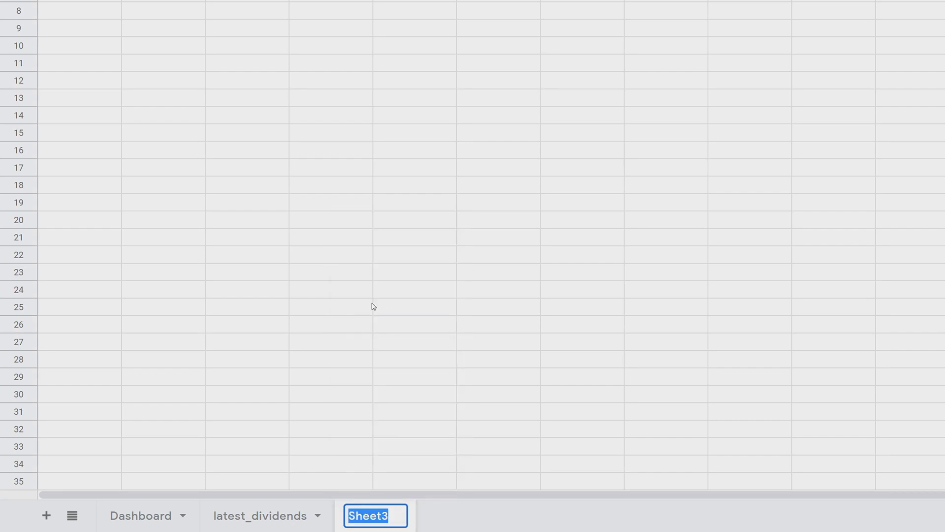
type("tickers")
key("Return")
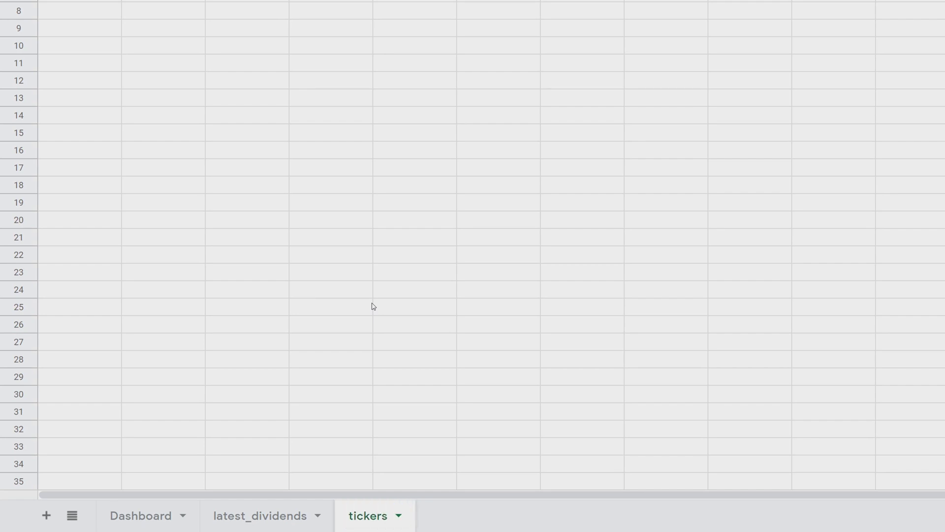
left_click(301, 324)
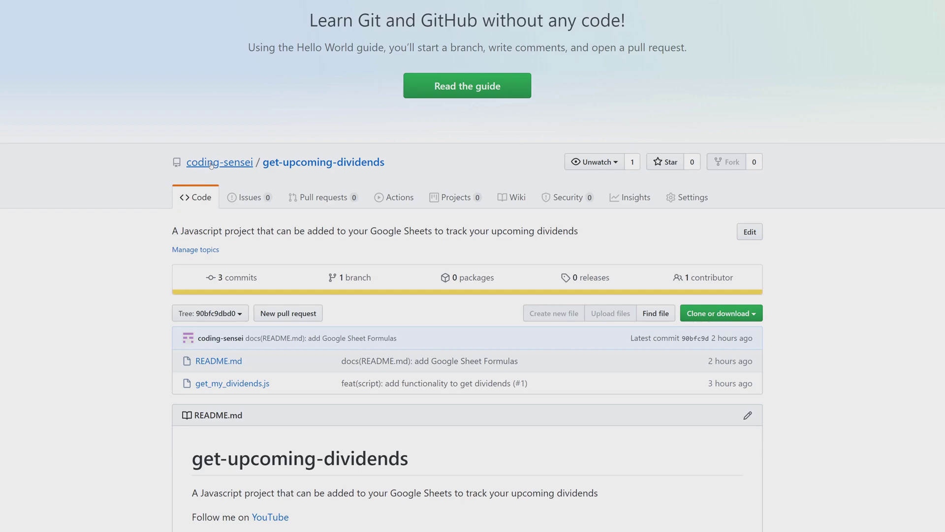
mouse_move(213, 166)
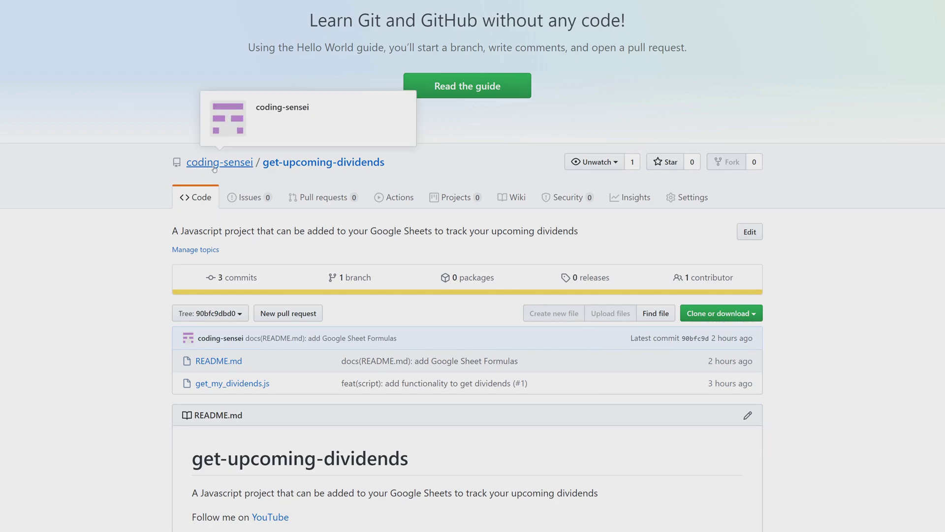
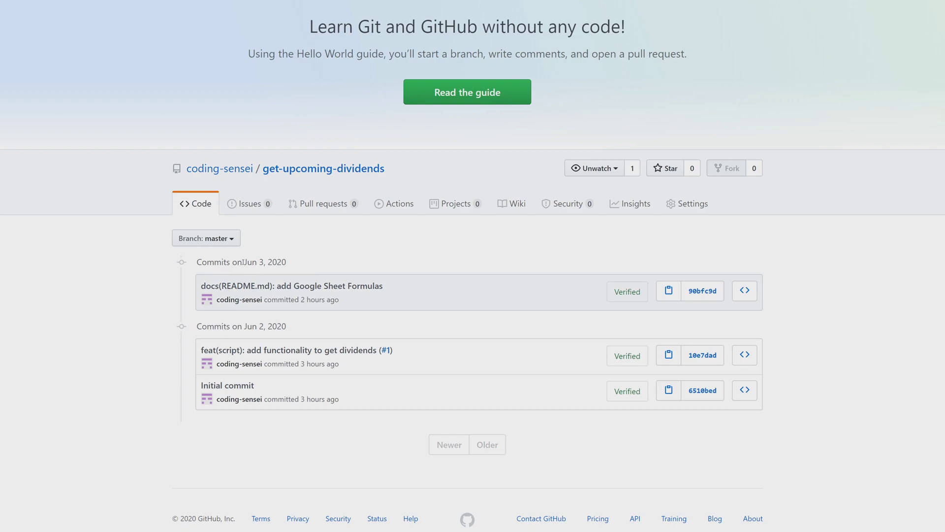
- Browse the get-upcoming-dividends repository files at the Jun 3, 2020 commit "docs(README.md): add Google Sheet Formulas"
left_click_drag(243, 262, 292, 265)
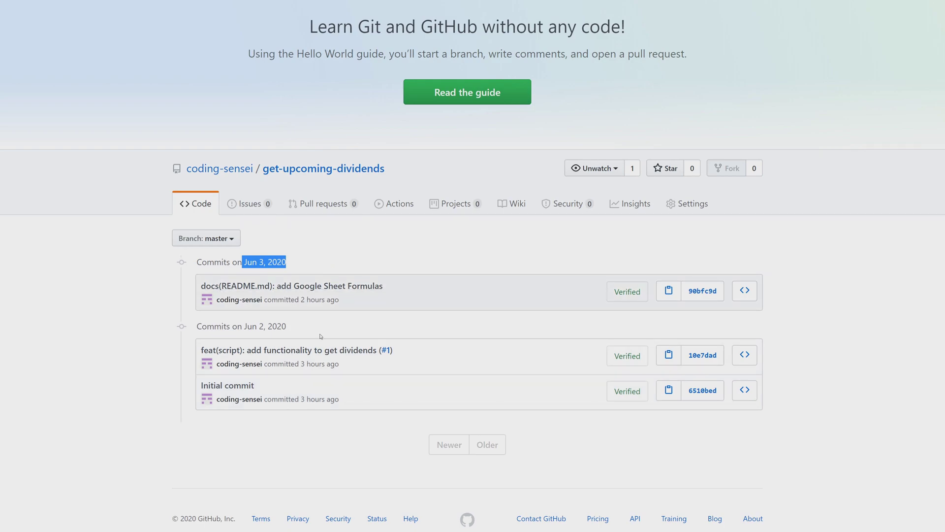
left_click(318, 245)
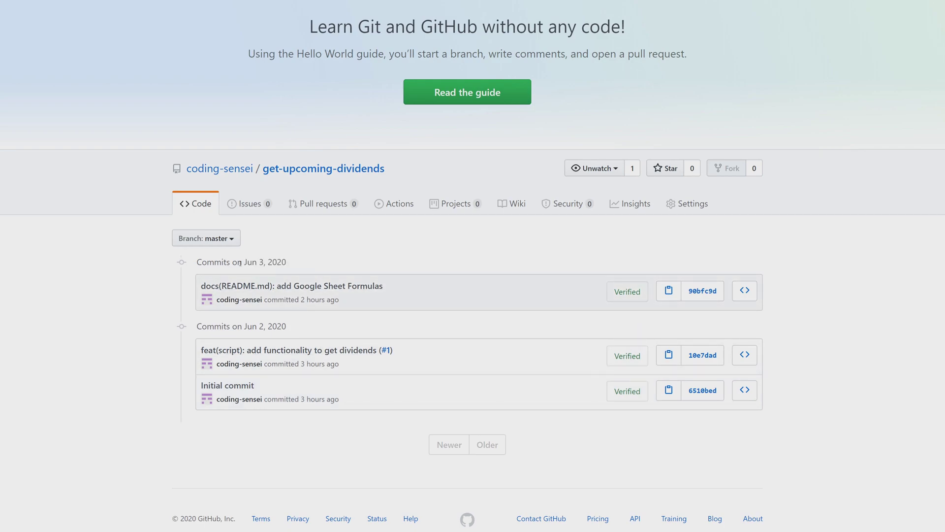
left_click_drag(244, 262, 286, 262)
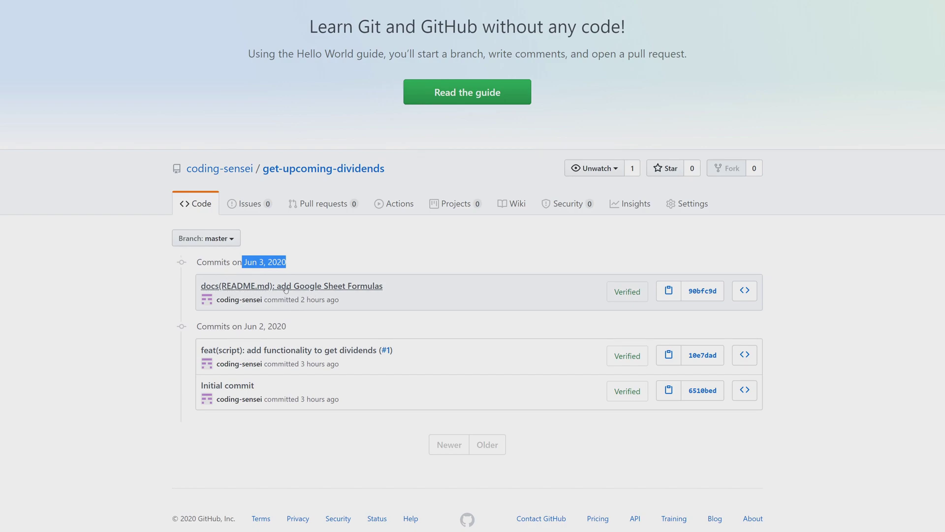
left_click(745, 290)
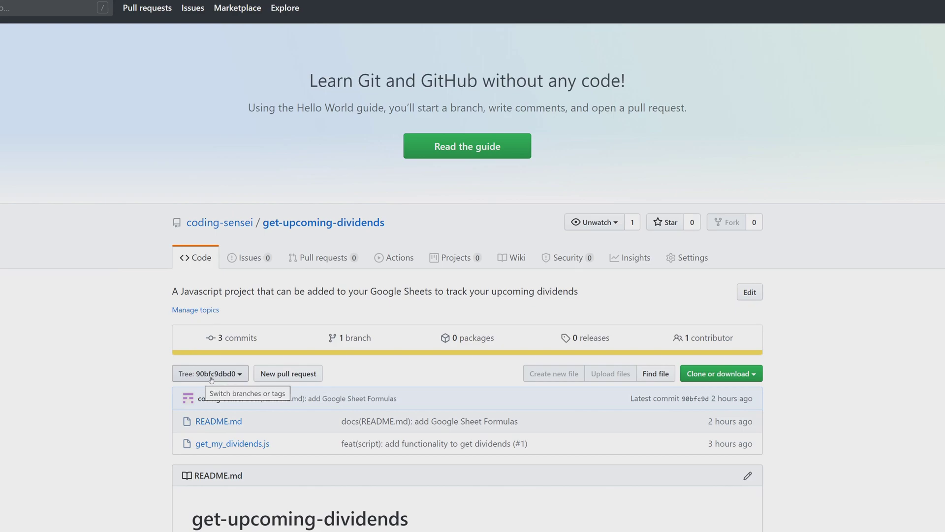
- Open get_my_dividends.js from the repository and show its raw contents
scroll(145, 410, "down", 1)
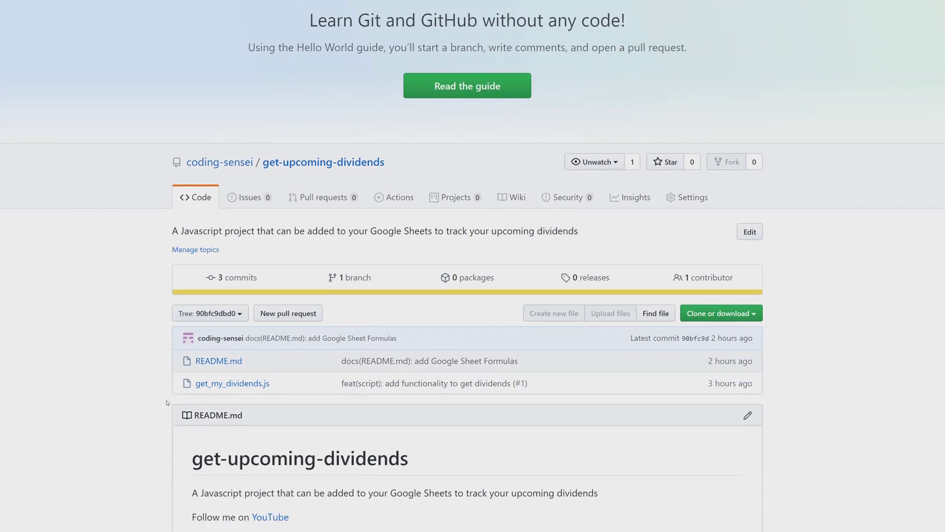
scroll(144, 390, "down", 1)
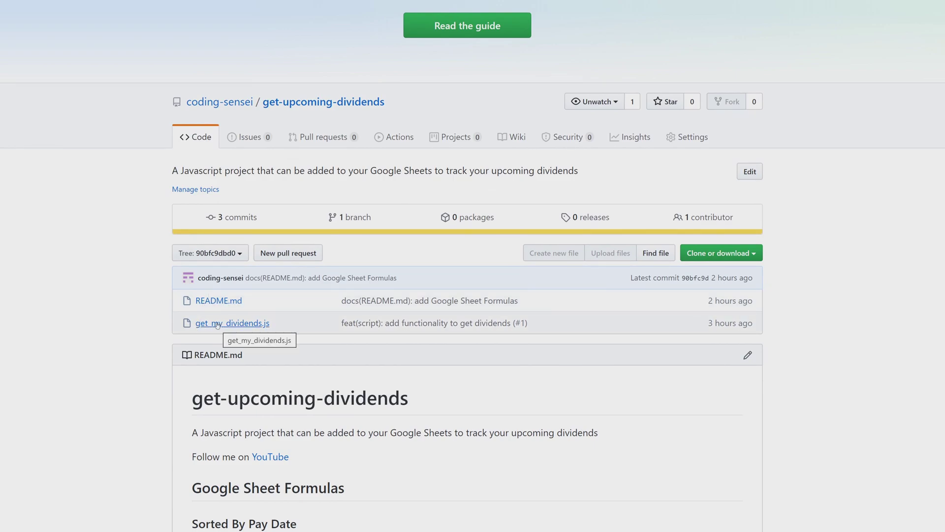
scroll(197, 315, "down", 3)
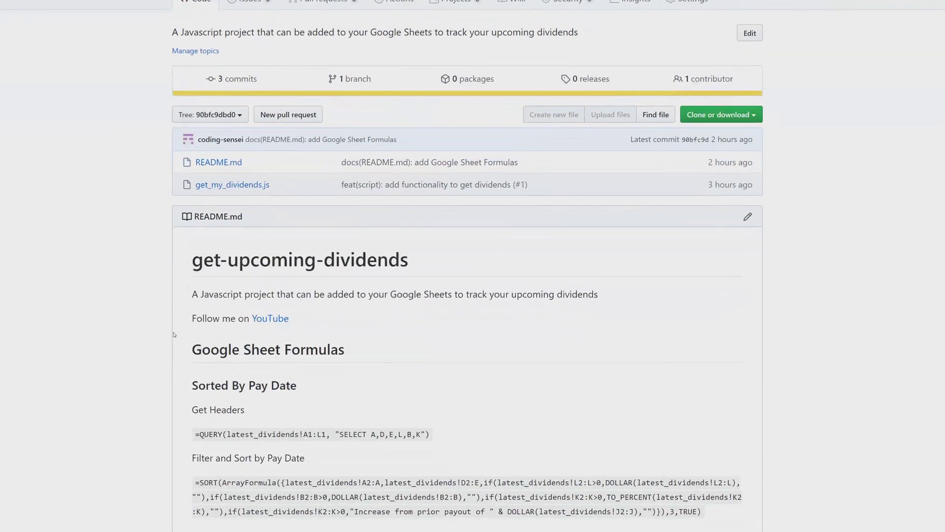
scroll(230, 327, "down", 1)
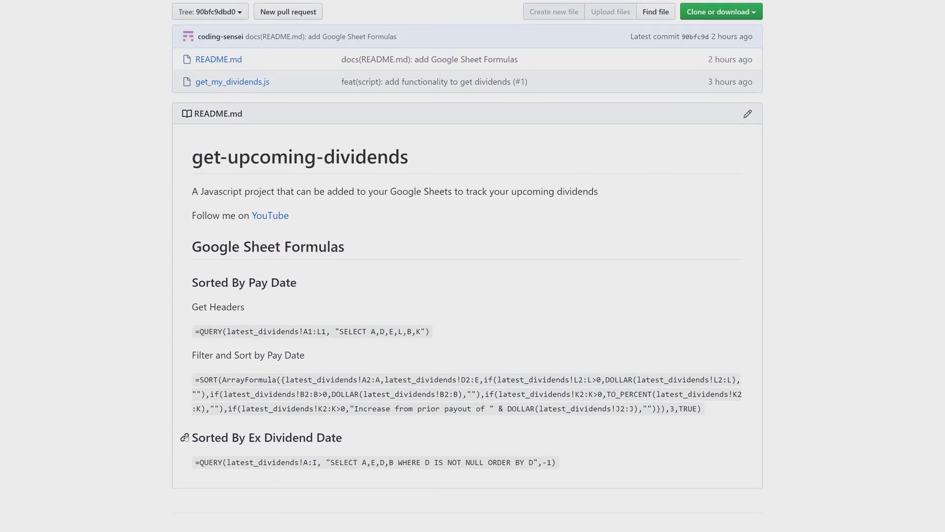
scroll(126, 422, "up", 4)
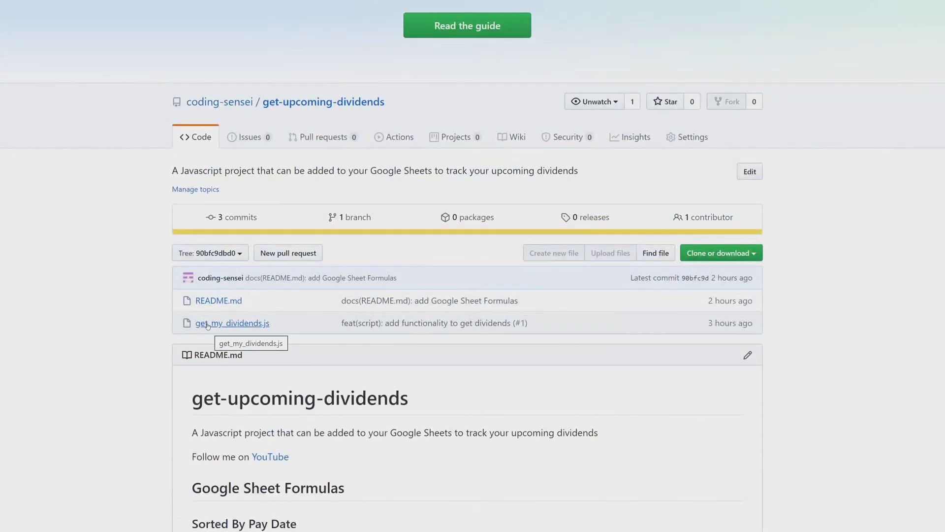
left_click(208, 323)
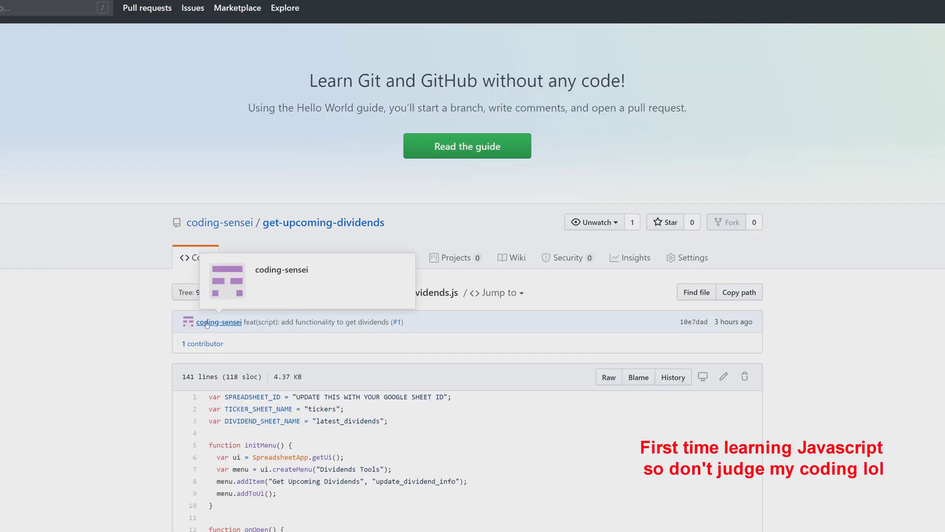
scroll(303, 385, "down", 2)
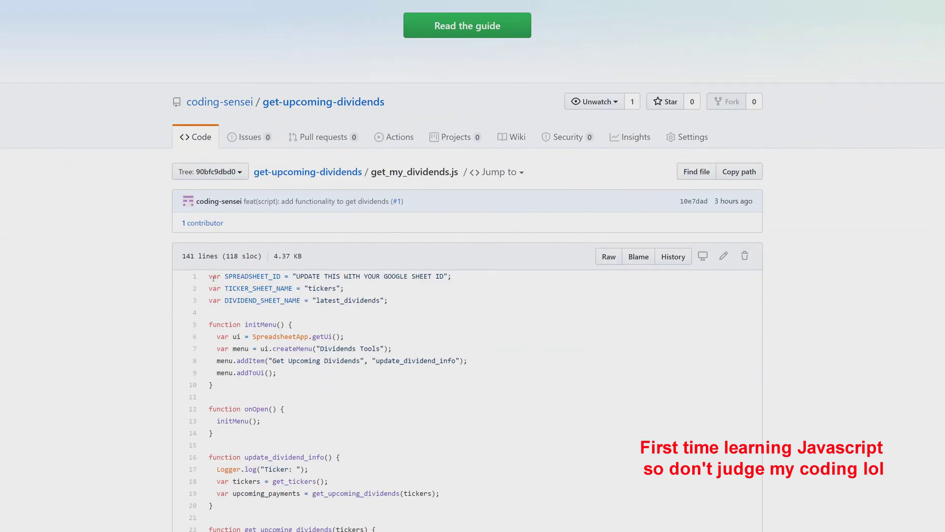
left_click_drag(210, 276, 216, 288)
left_click(382, 318)
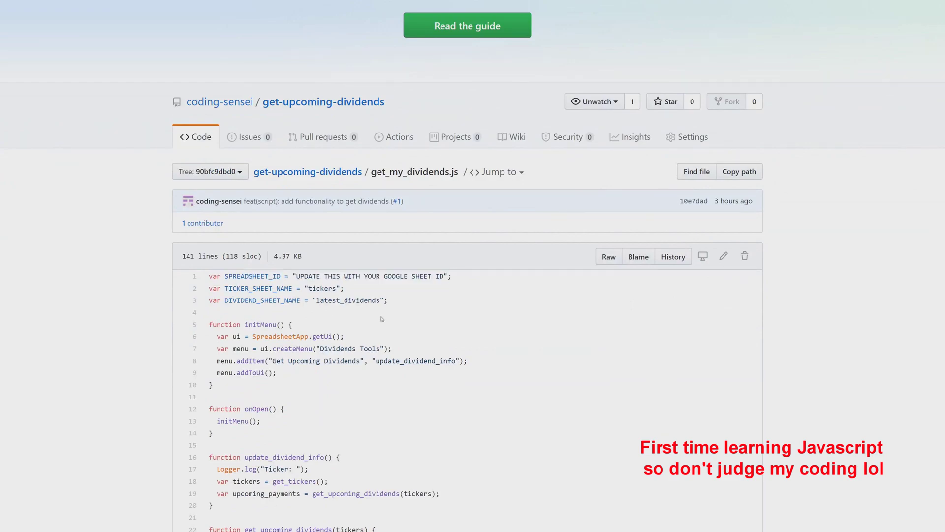
left_click(605, 260)
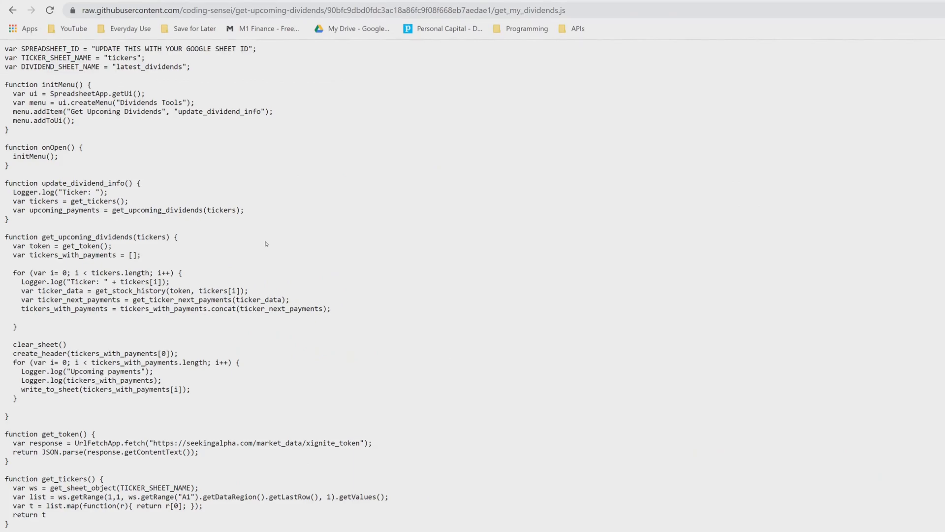
- Copy the entire raw get_my_dividends.js script
key("ctrl+a")
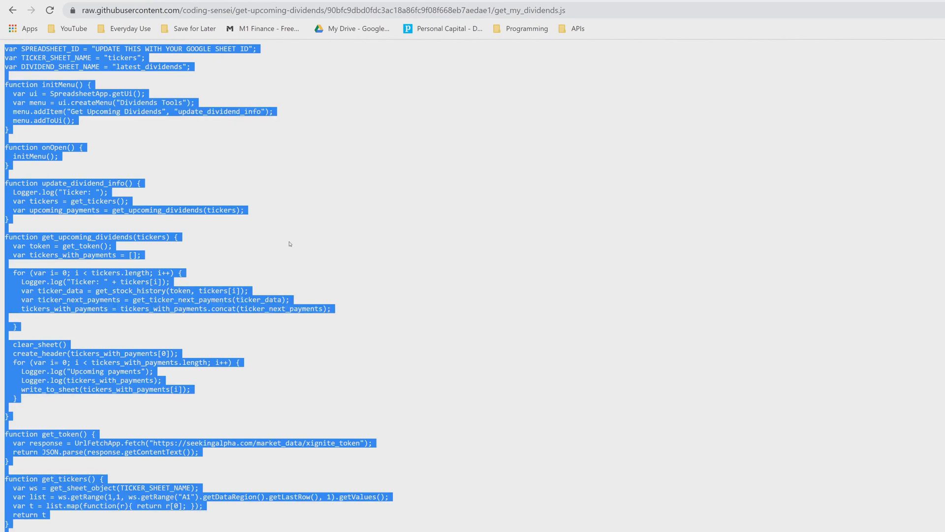
right_click(290, 243)
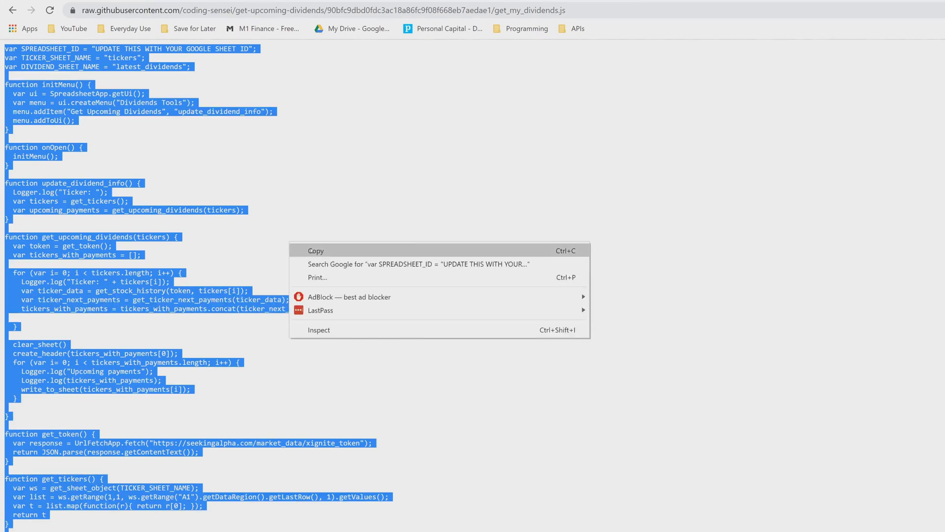
left_click(318, 249)
left_click(319, 249)
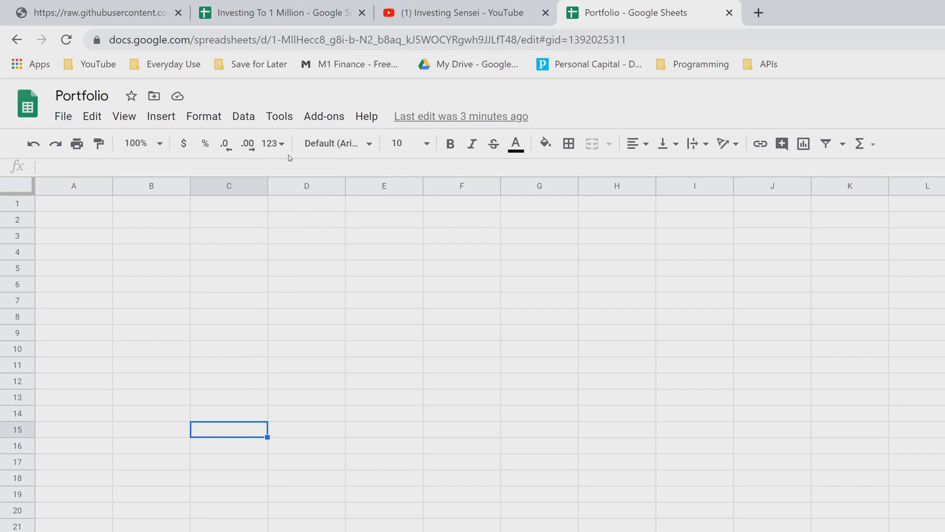
- Open the Portfolio spreadsheet's script editor and replace the default myFunction code in Code.gs with the copied script as plain text
left_click(273, 118)
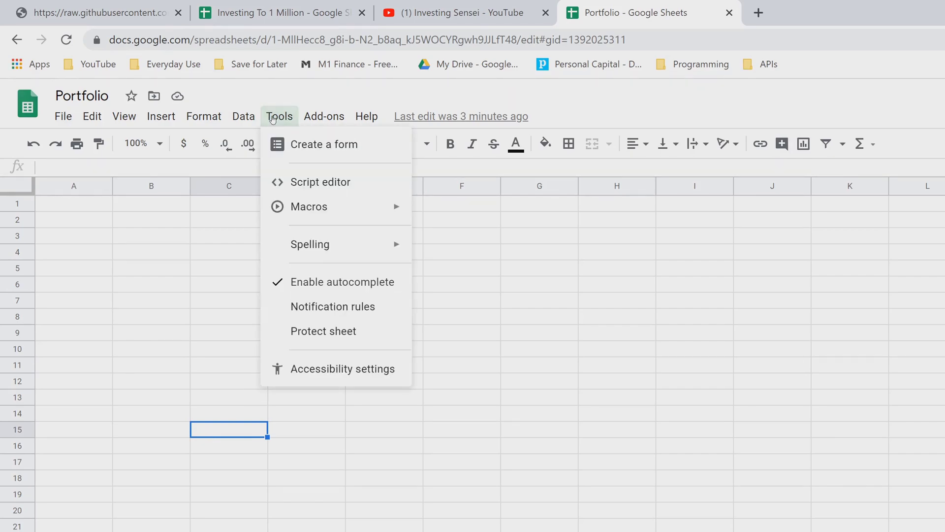
left_click(309, 183)
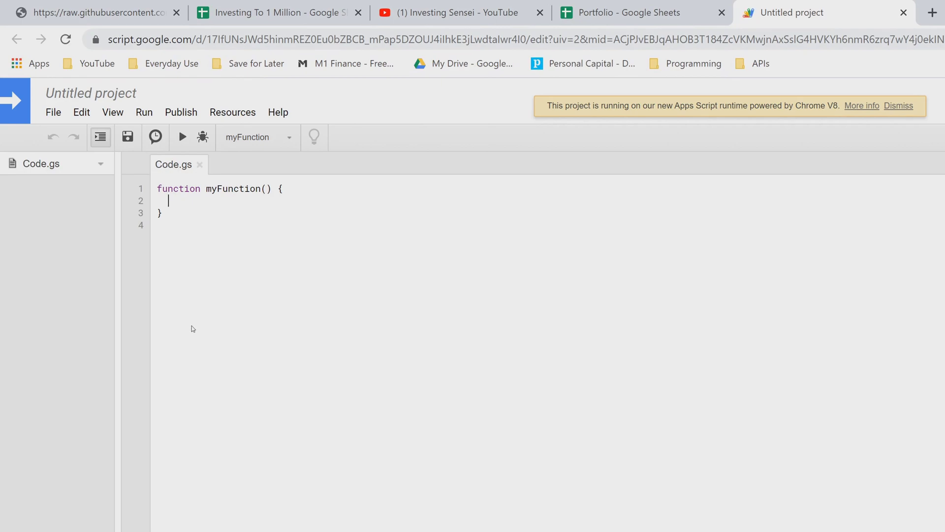
left_click_drag(190, 294, 143, 188)
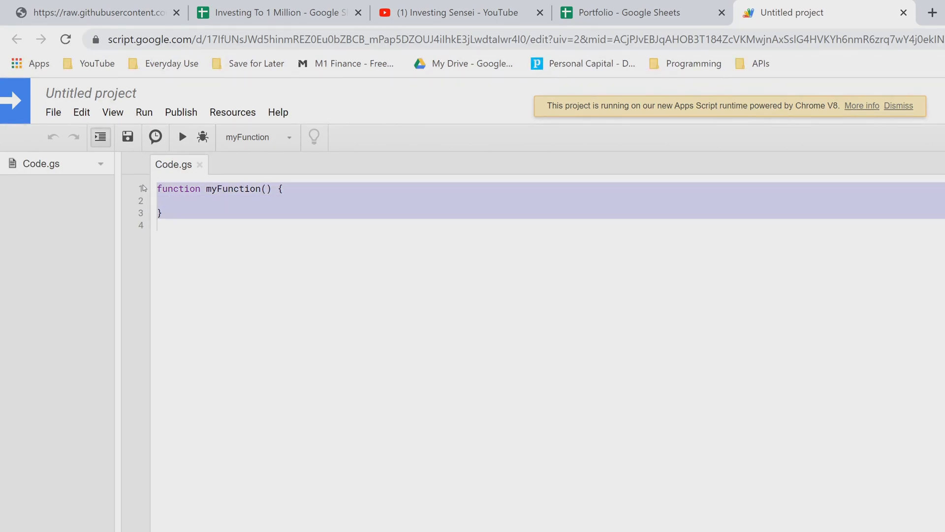
key("BackSpace")
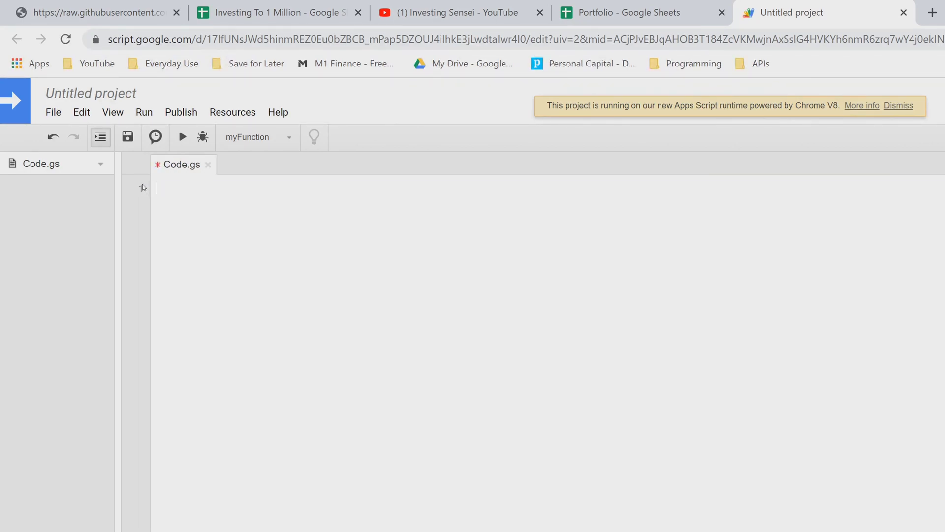
right_click(207, 212)
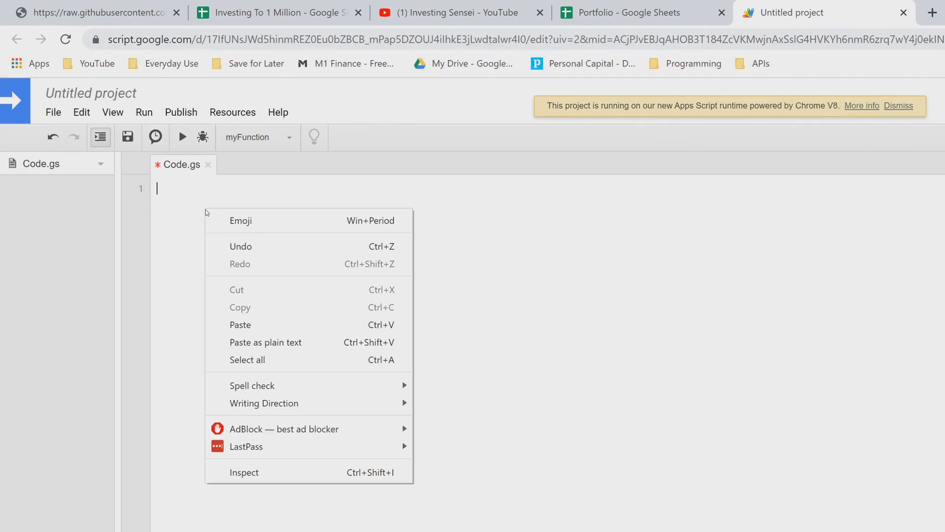
left_click(260, 342)
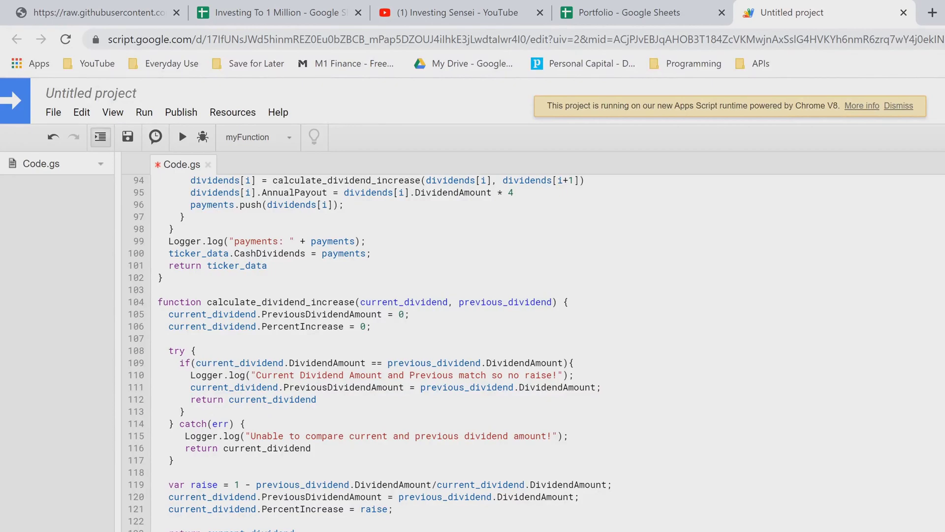
key("ctrl+Home")
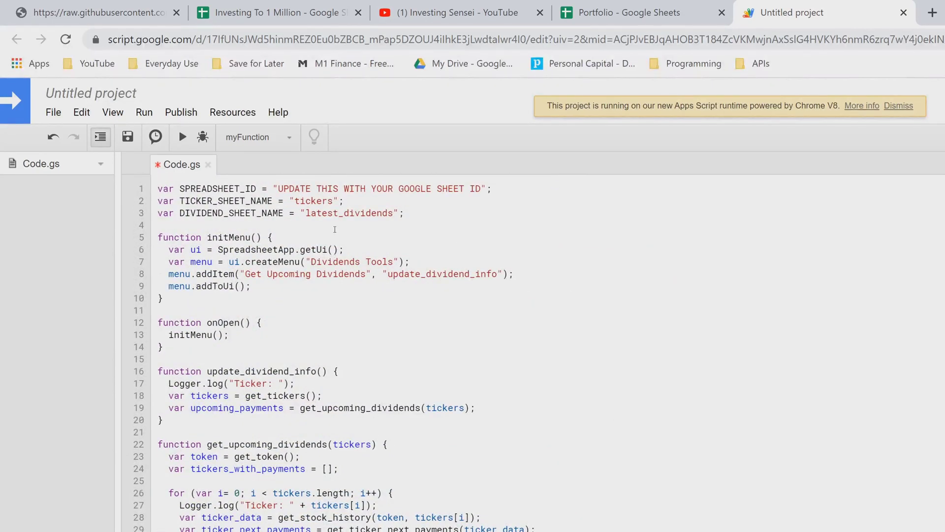
- Review the SPREADSHEET_ID, TICKER_SHEET_NAME and DIVIDEND_SHEET_NAME variables at the start of the script
left_click_drag(175, 189, 255, 188)
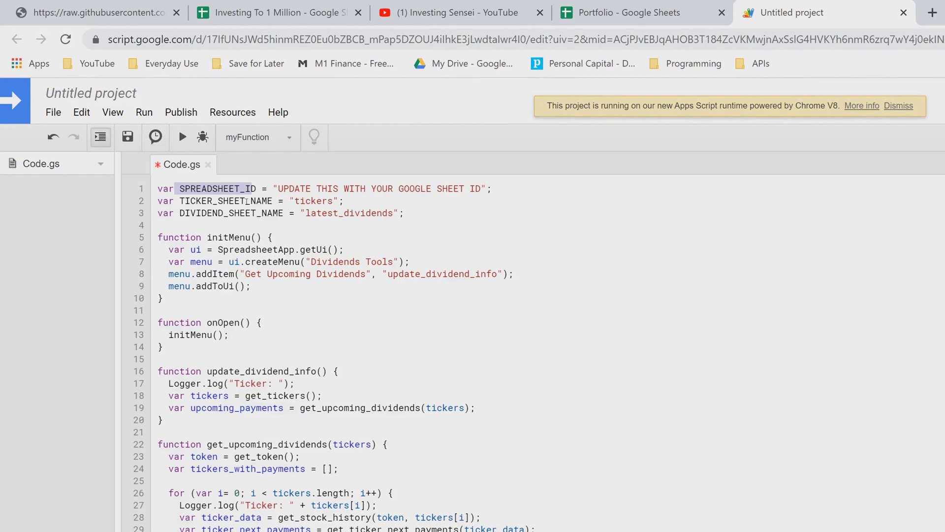
left_click_drag(180, 201, 333, 200)
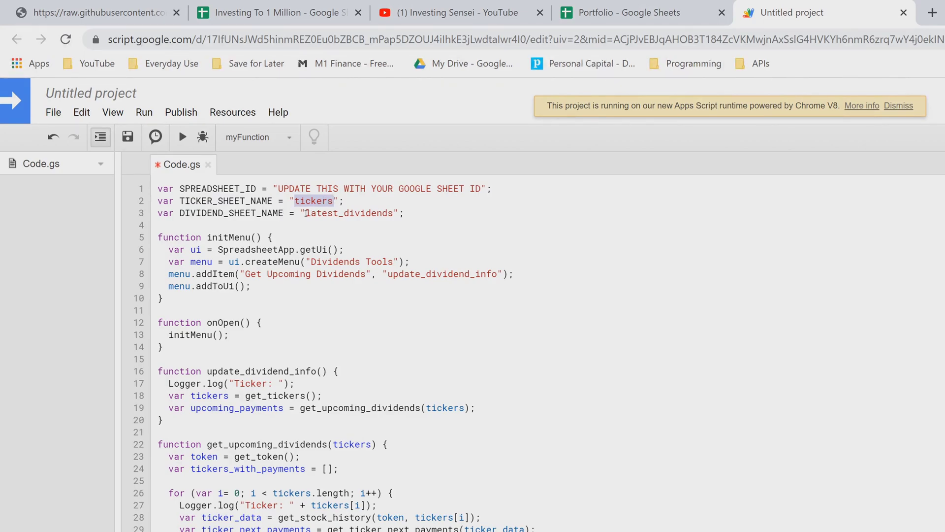
left_click_drag(307, 213, 394, 212)
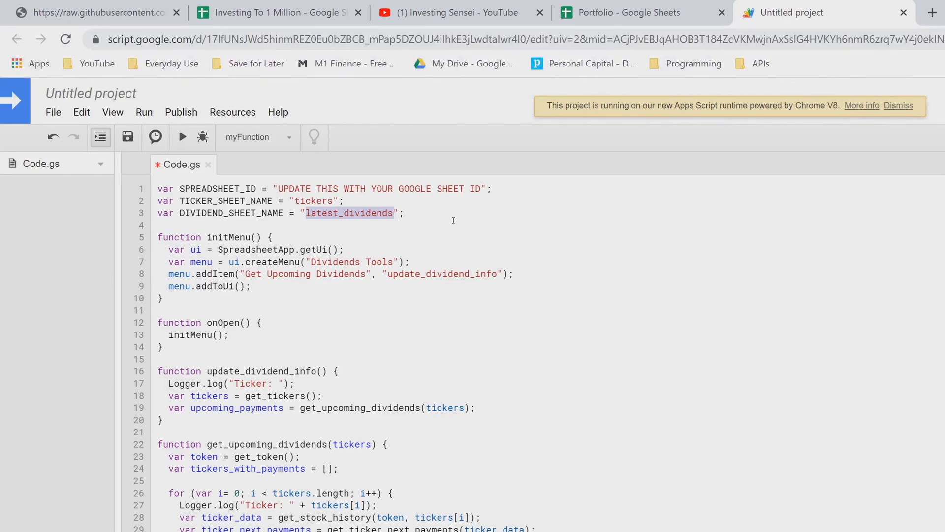
left_click_drag(295, 201, 336, 202)
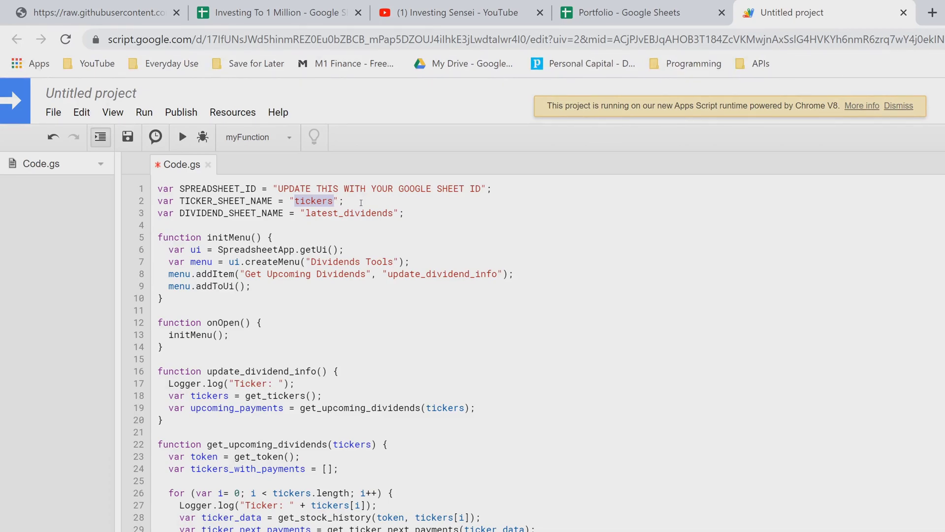
left_click(394, 212)
left_click_drag(395, 212, 306, 212)
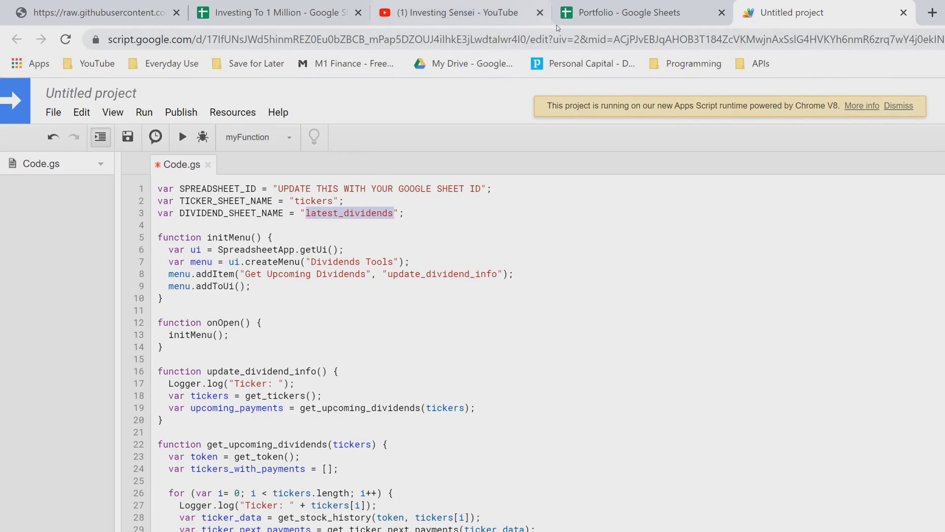
- Return to the Portfolio spreadsheet and copy its spreadsheet ID from the web address, between "/d/" and "/edit"
left_click(617, 14)
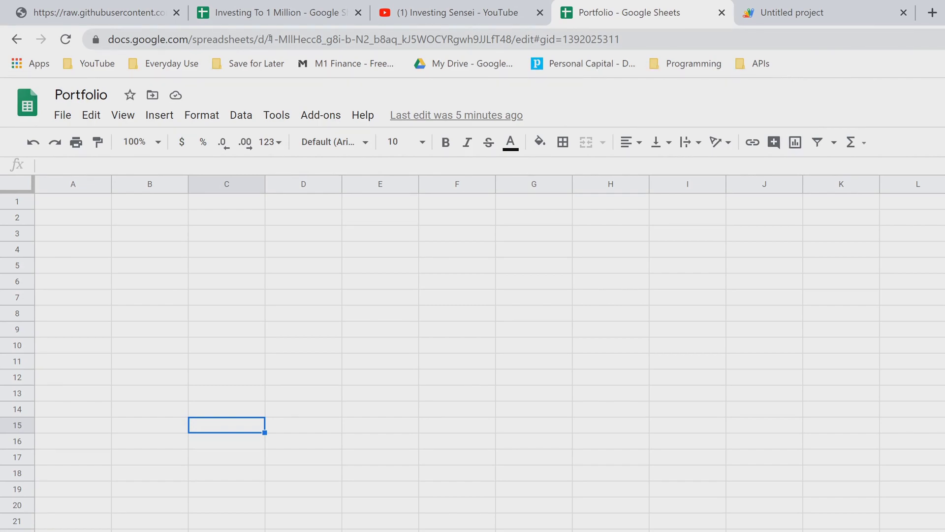
left_click_drag(270, 38, 510, 39)
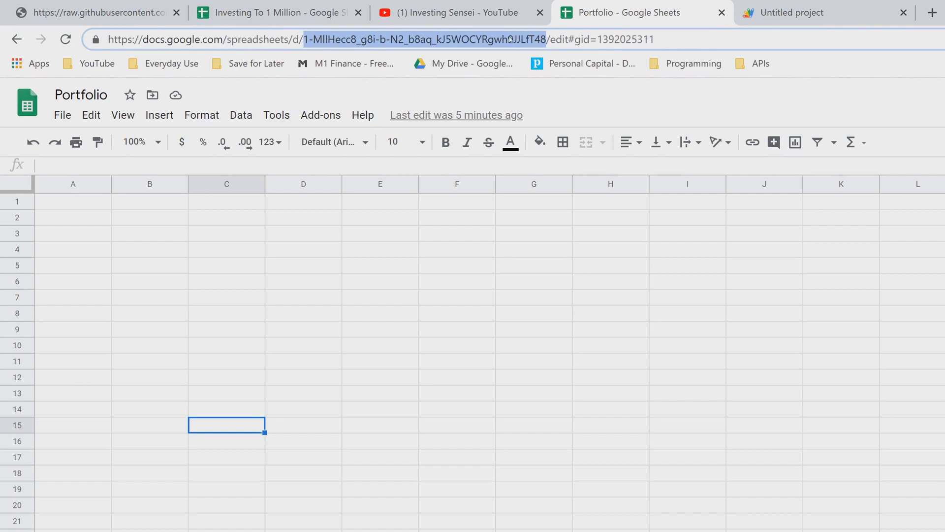
right_click(523, 39)
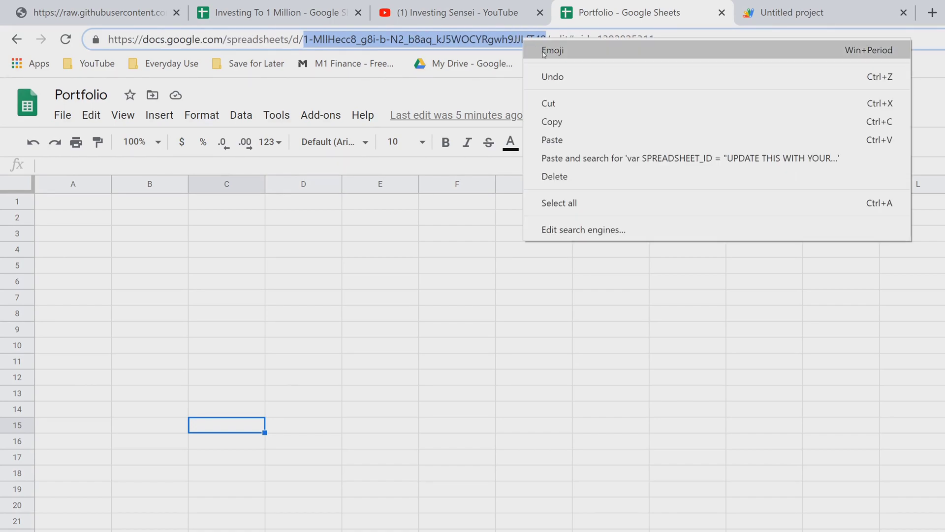
left_click(552, 122)
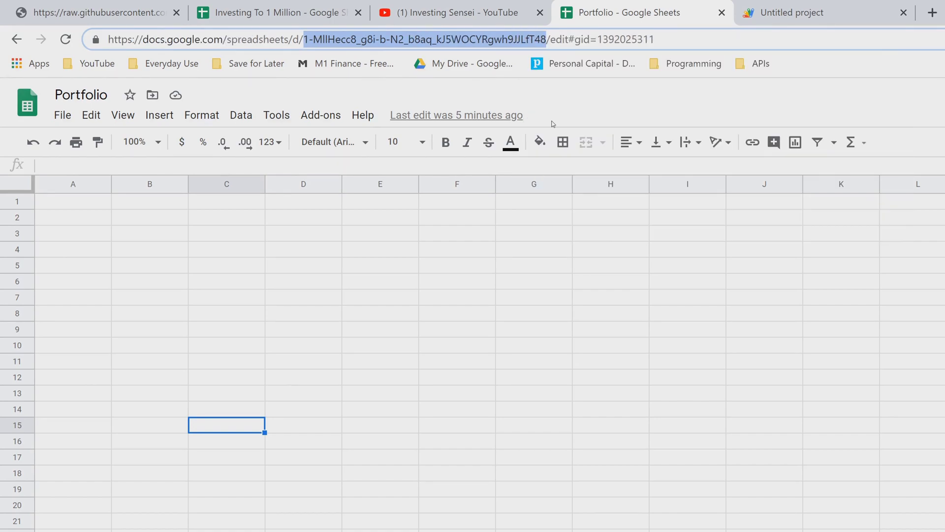
left_click(521, 224)
- In the script project, replace the placeholder text of SPREADSHEET_ID in Code.gs with the copied spreadsheet ID
left_click(792, 13)
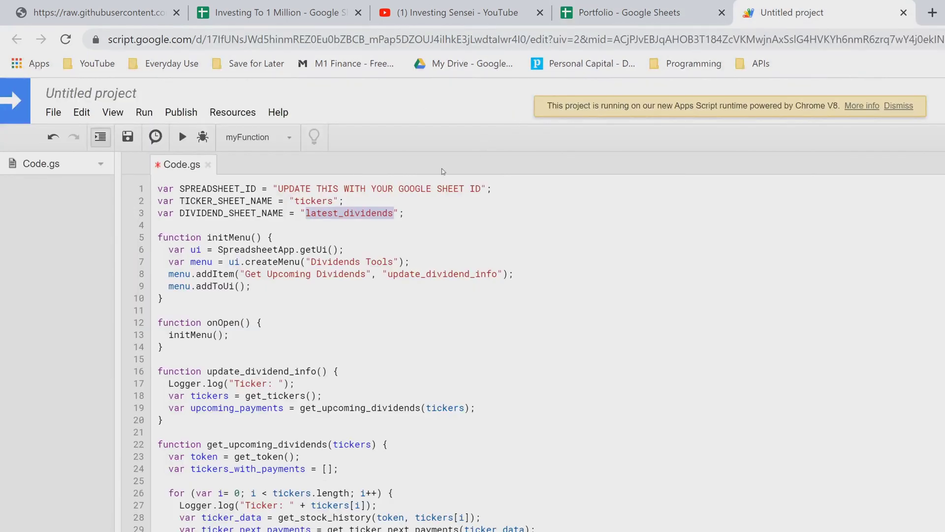
left_click(405, 199)
left_click_drag(481, 189, 275, 189)
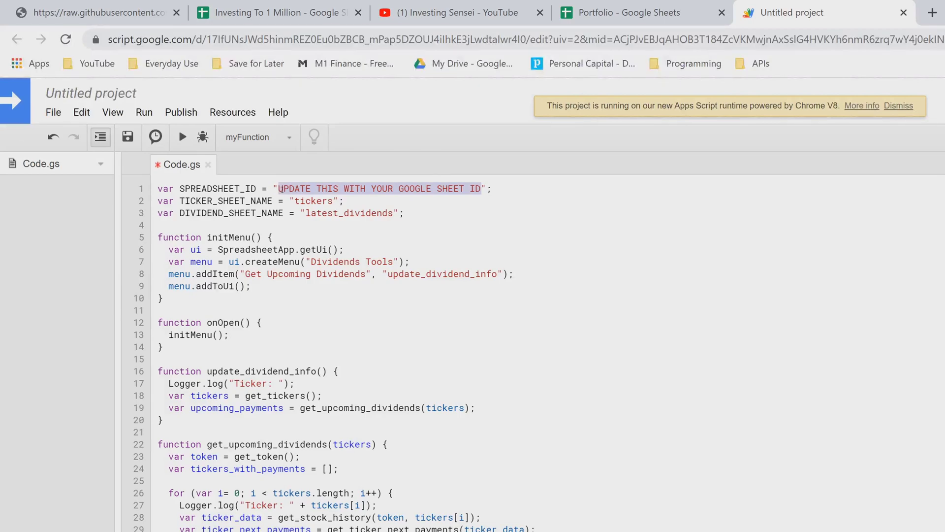
key("ctrl+v")
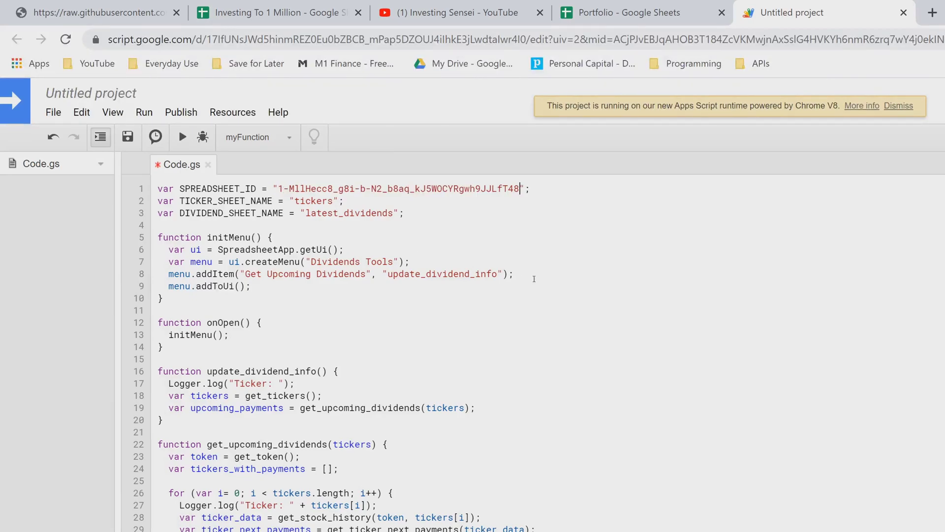
- Save the script project under the name "upcoming_dividends"
left_click(129, 135)
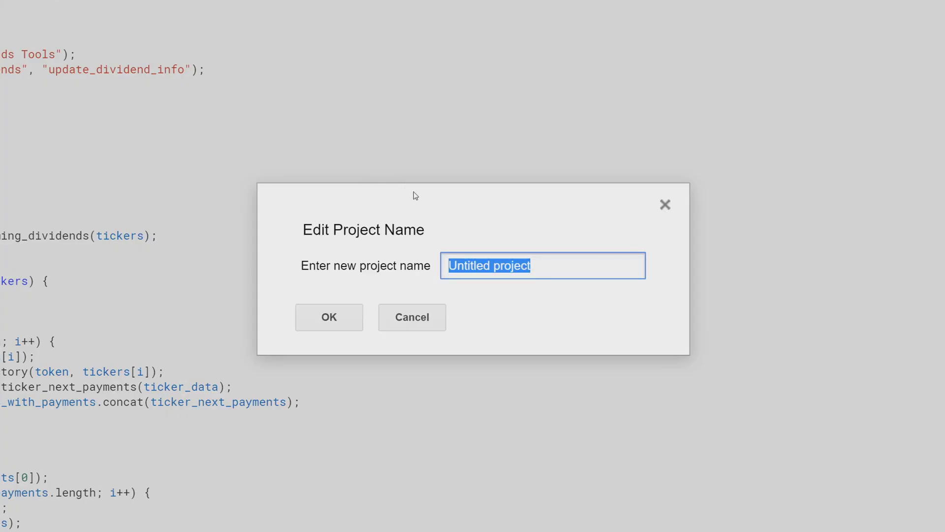
type("upc")
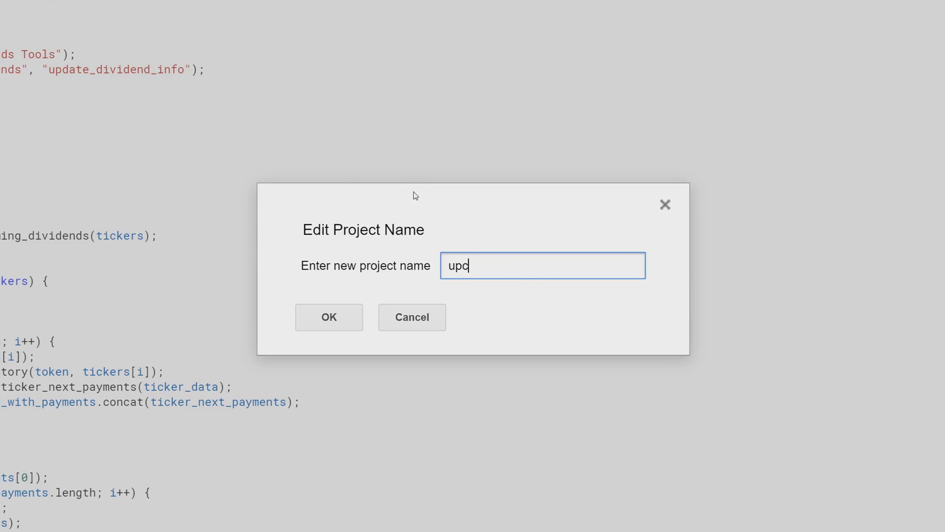
type("oming_dividends")
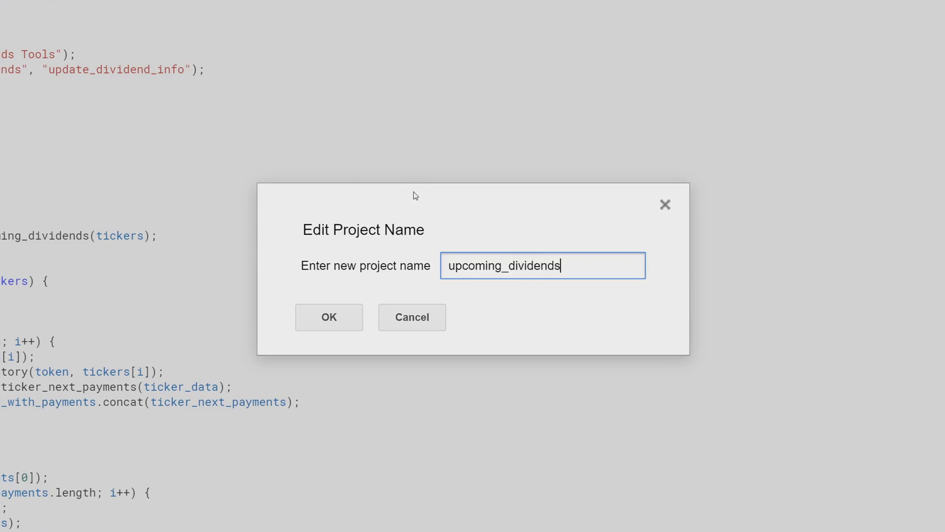
left_click(329, 323)
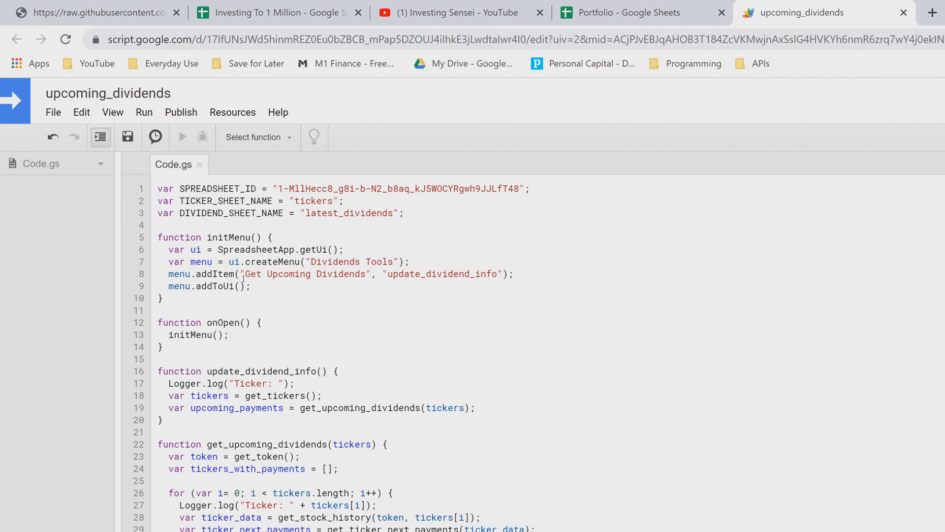
- Check the "Get Upcoming Dividends" menu item text in initMenu, and close the script editor to return to the Portfolio spreadsheet
left_click_drag(246, 278, 361, 279)
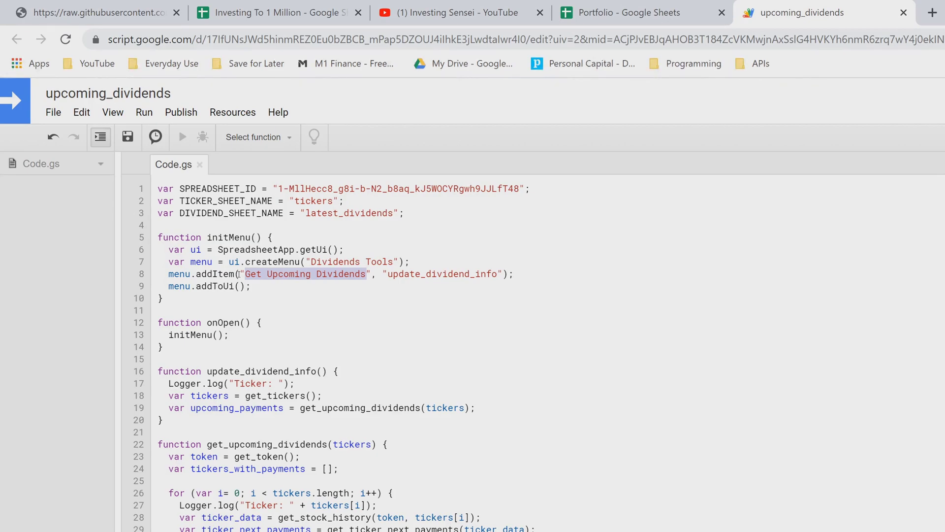
left_click(318, 289)
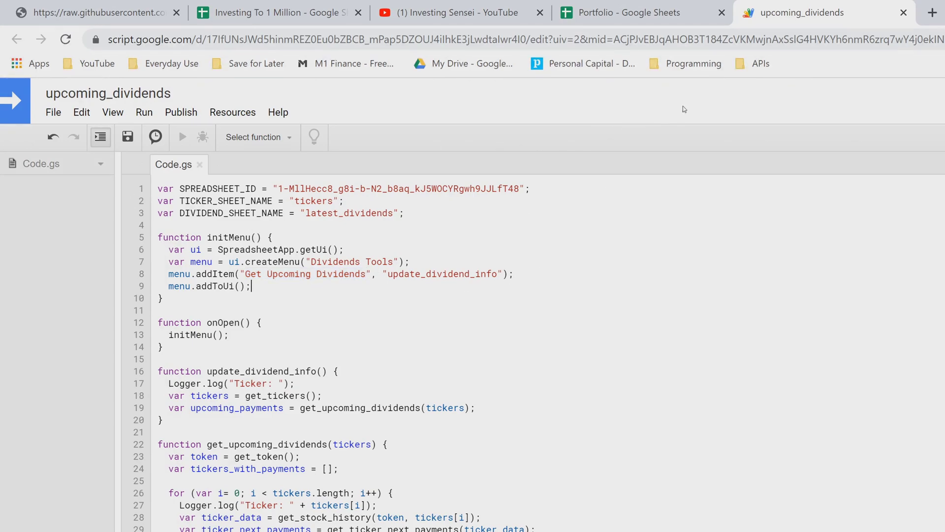
left_click(904, 12)
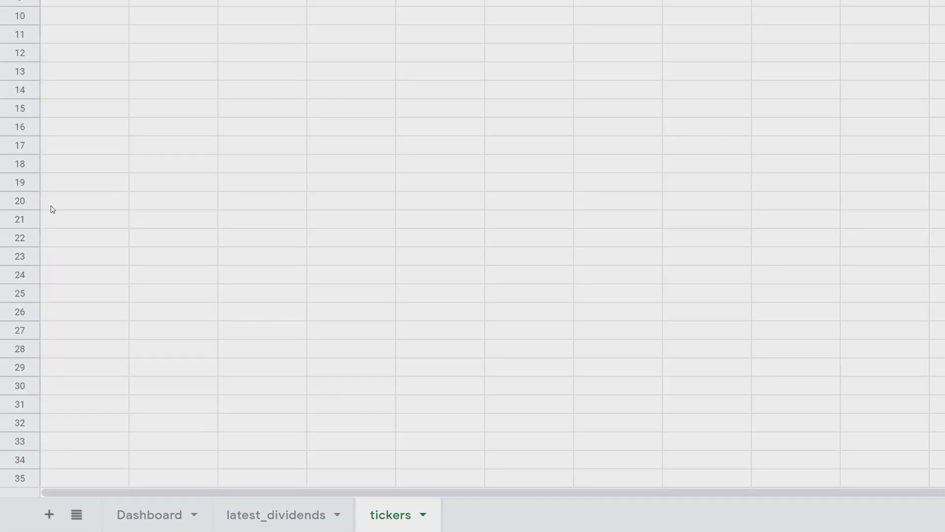
- List the tickers MMM, MSFT, JNJ and PEP in cells A1 to A4 of the tickers sheet
left_click(109, 298)
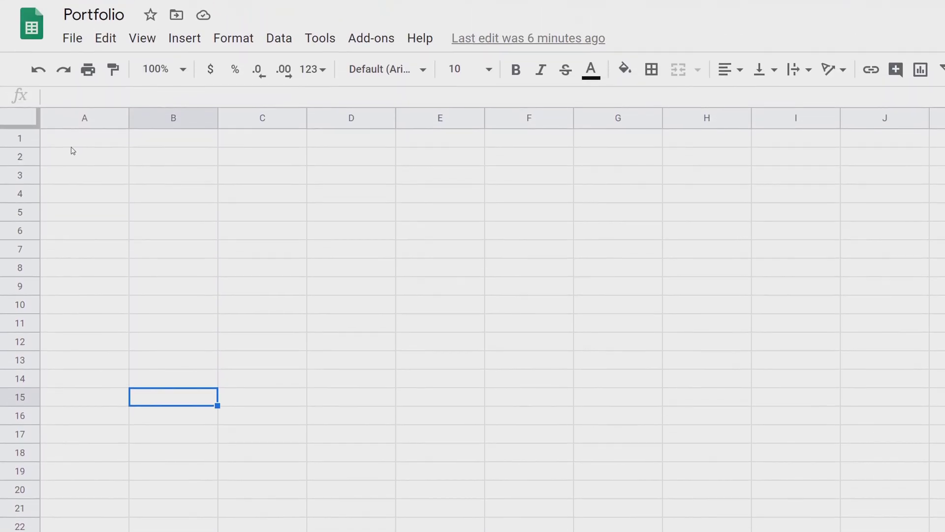
left_click(64, 151)
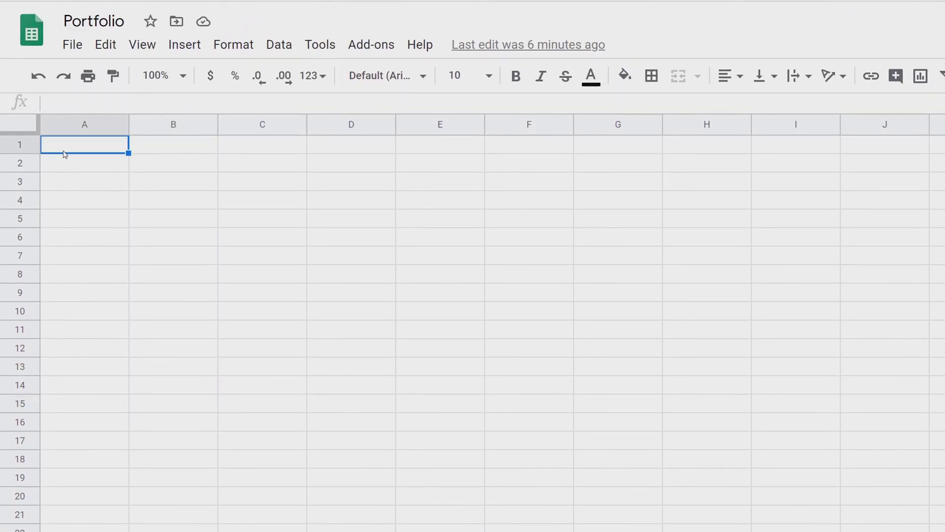
type("MMM")
key("Return")
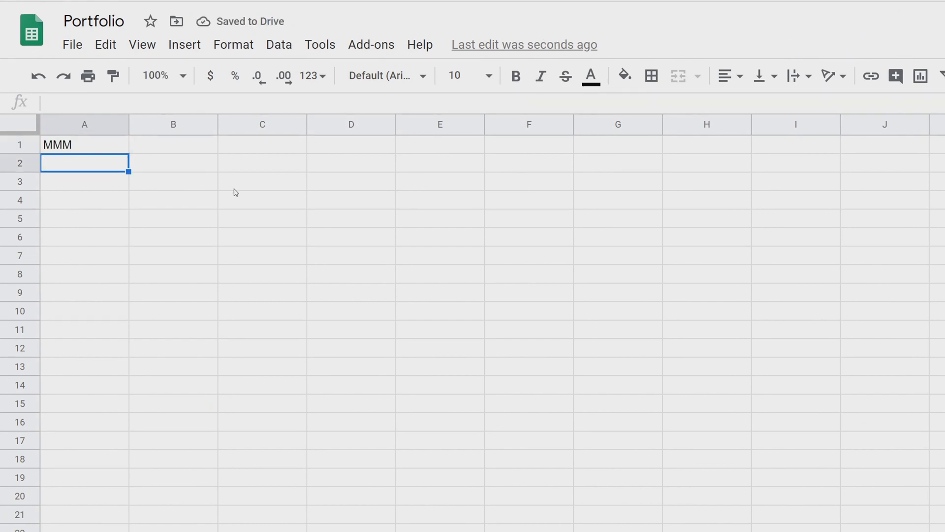
type("MSFT")
key("Return")
type("JNJ")
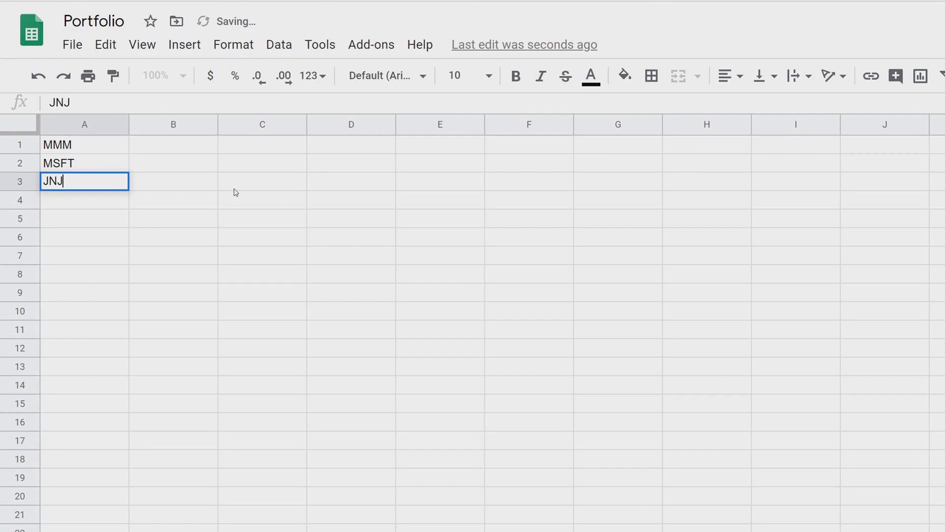
key("Return")
type("PEP")
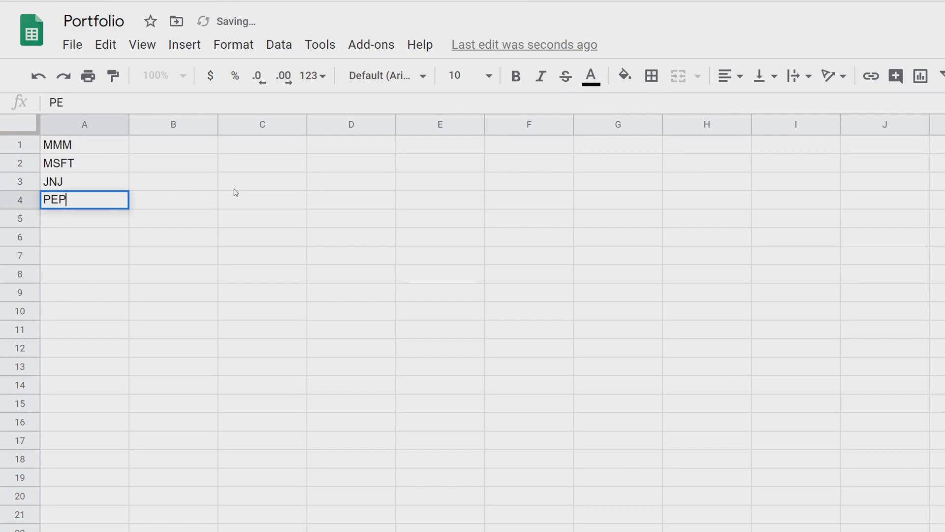
key("Return")
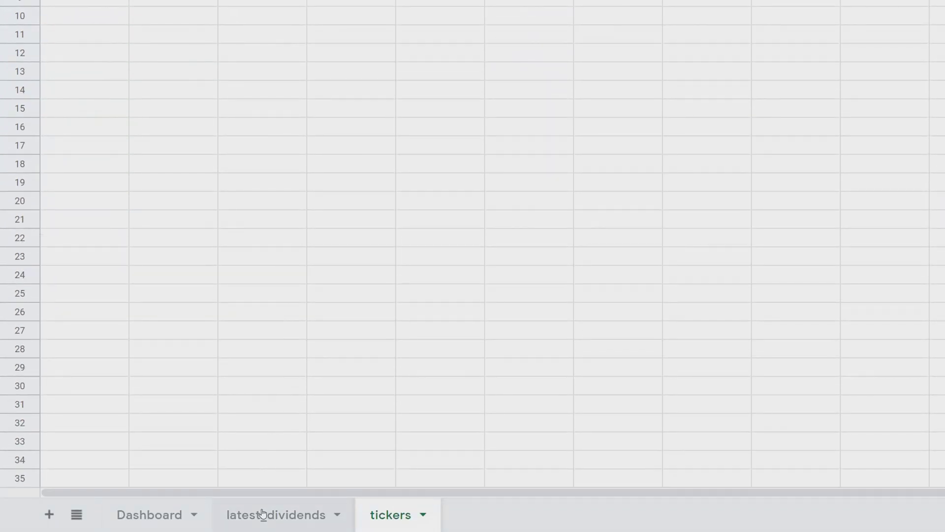
- View the latest_dividends sheet briefly and switch to the Dashboard sheet, selecting a cell in column A
key("ctrl+shift+Page_Up")
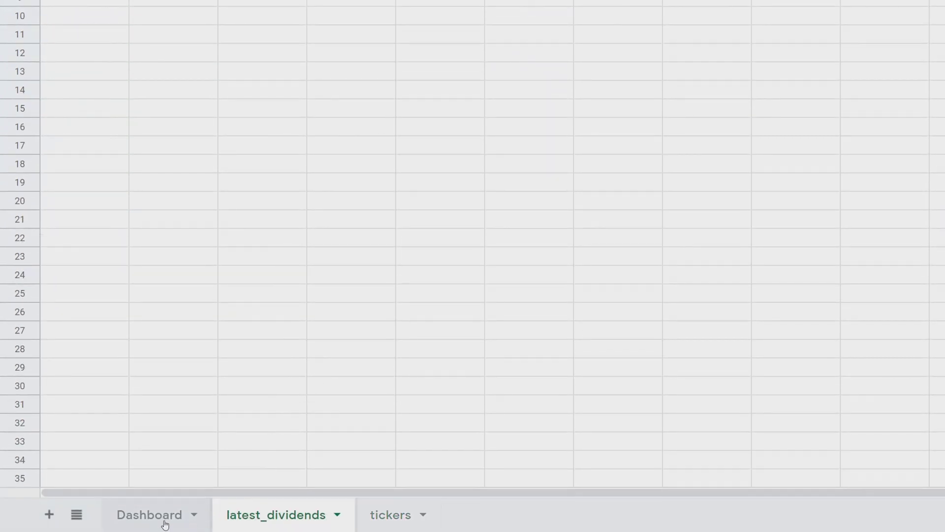
left_click(140, 515)
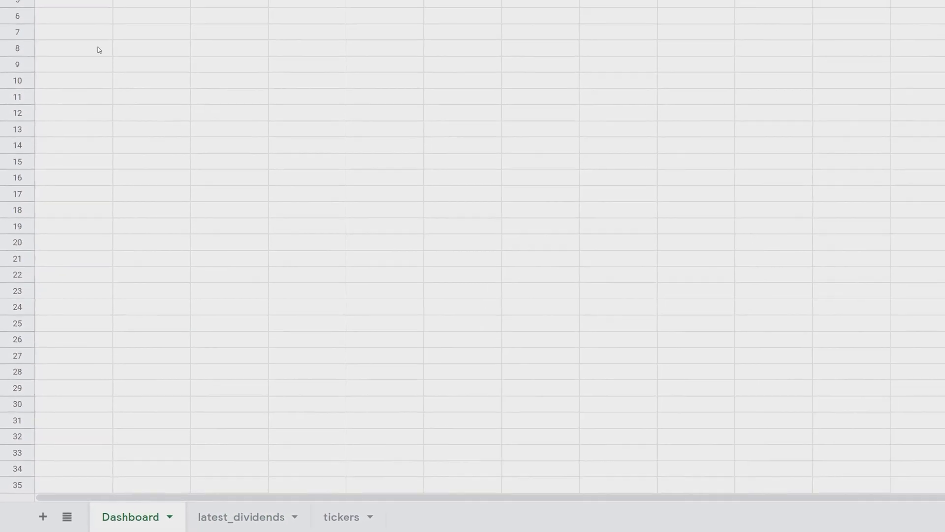
left_click(81, 38)
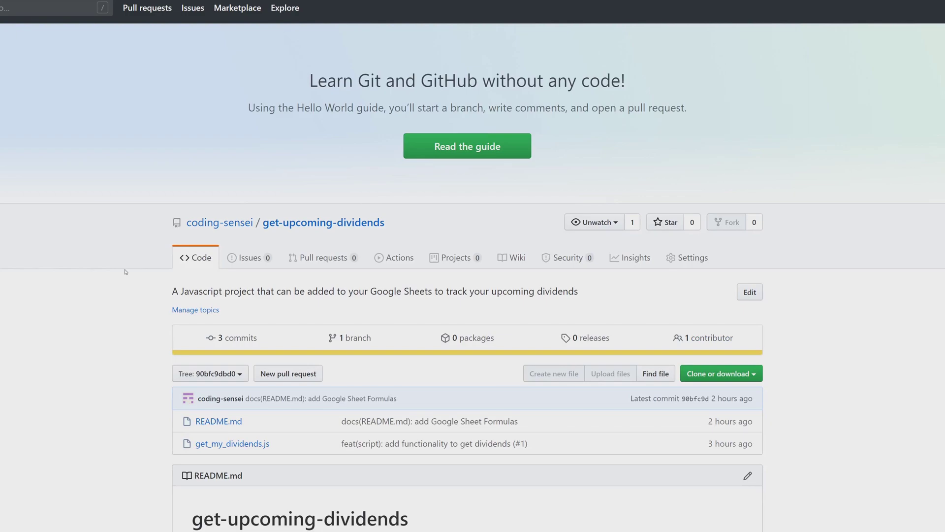
- On the get-upcoming-dividends GitHub page, copy the Get Headers formula listed in the README under Sorted By Pay Date
scroll(118, 292, "down", 2)
scroll(242, 325, "down", 4)
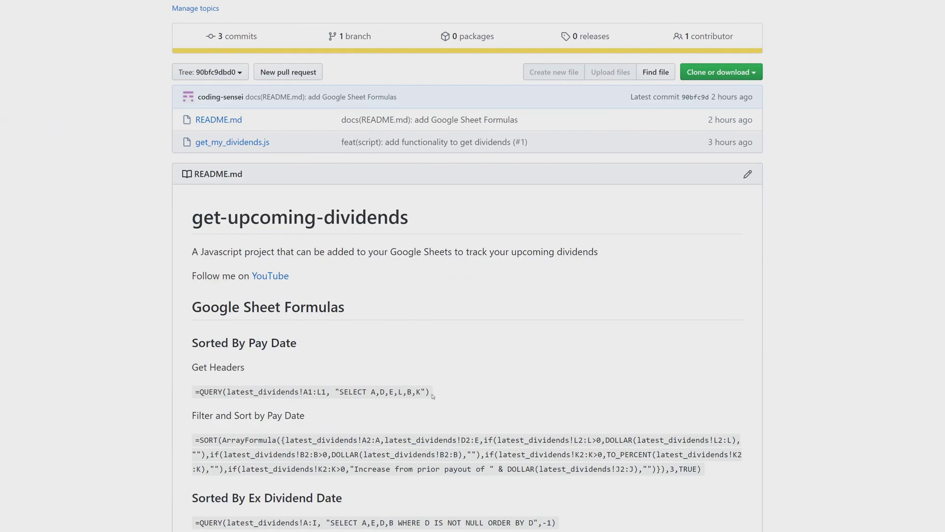
left_click_drag(428, 393, 187, 386)
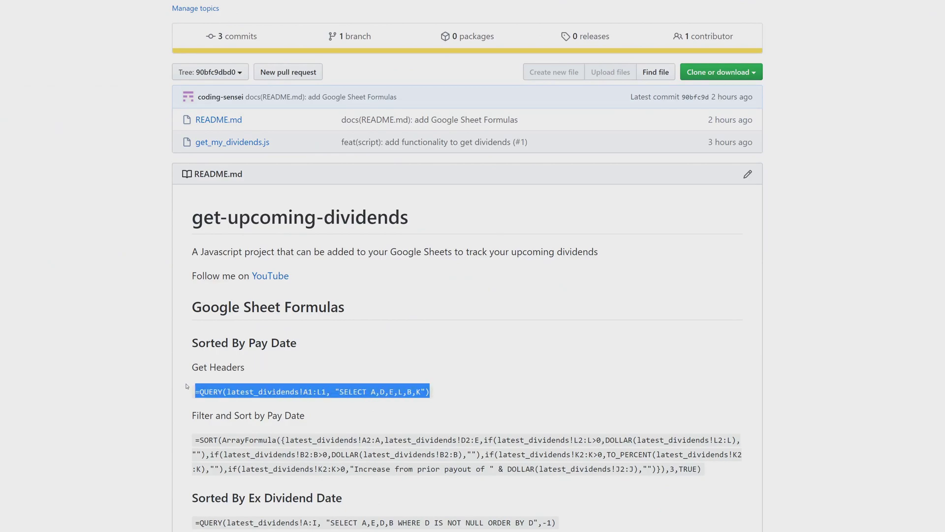
right_click(211, 389)
left_click(216, 393)
left_click(187, 374)
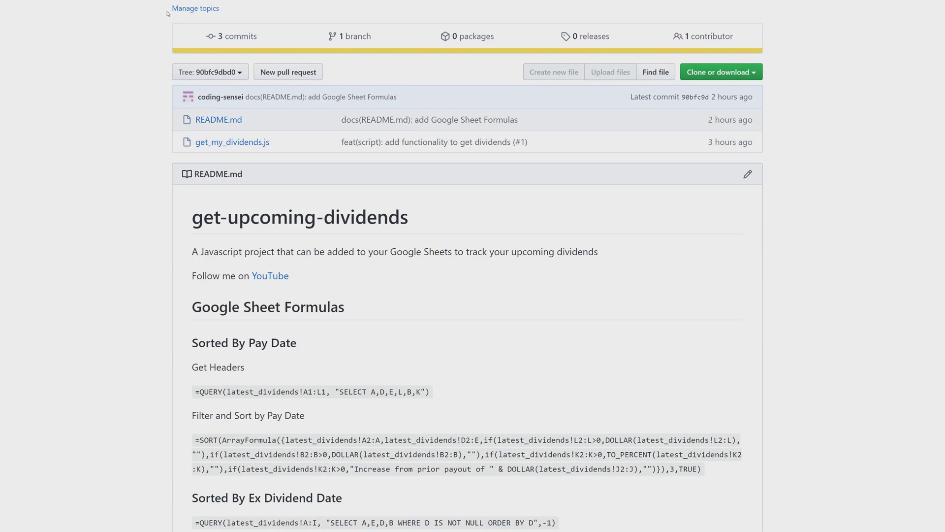
- Paste the copied header QUERY formula into cell A6 of the Portfolio spreadsheet's Dashboard sheet and reset the cell's fill color
left_click(546, 11)
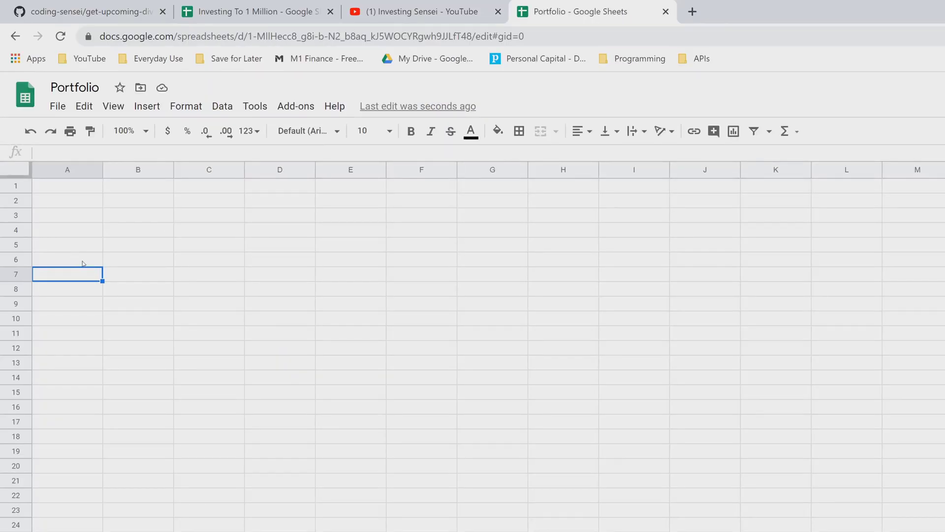
left_click(117, 250)
left_click(74, 261)
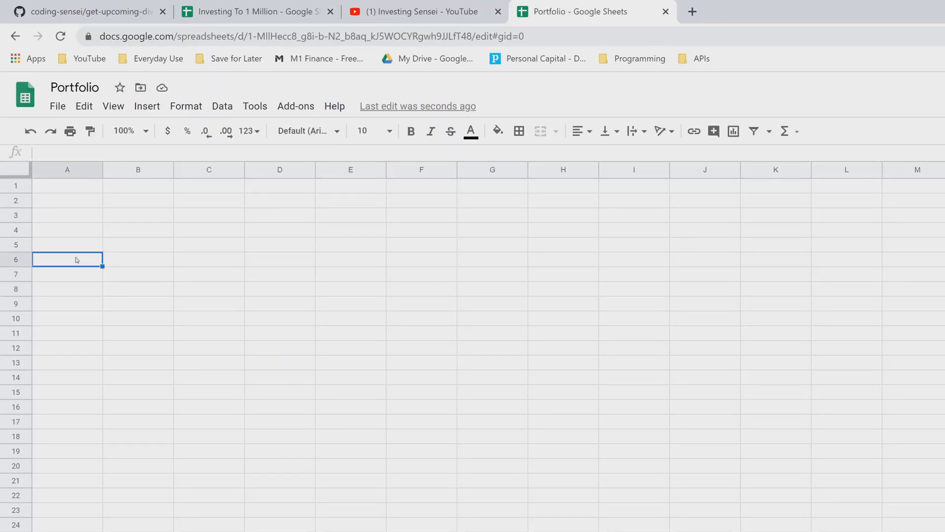
right_click(76, 259)
mouse_move(126, 299)
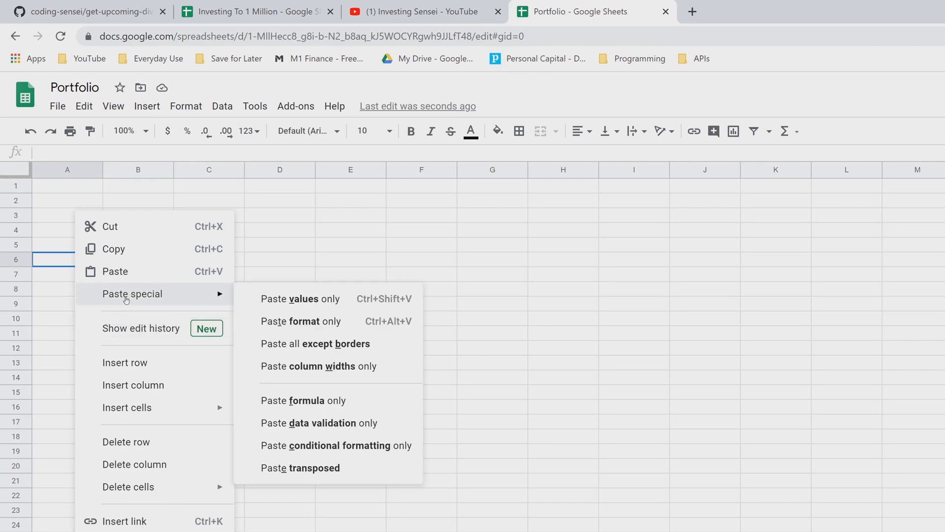
left_click(129, 272)
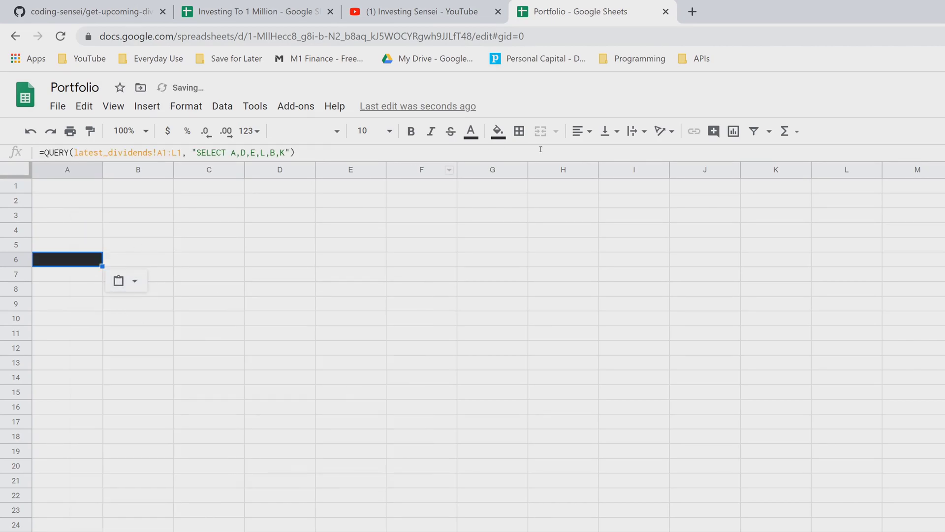
left_click(498, 131)
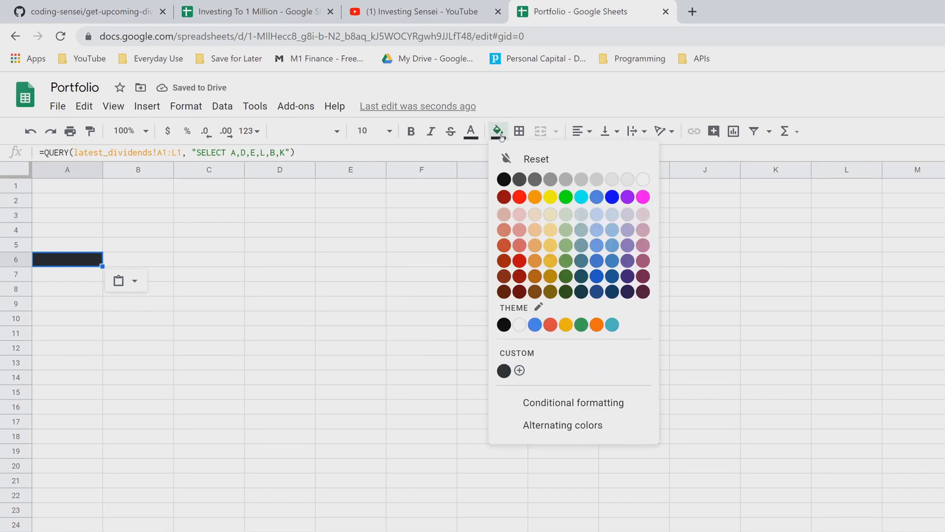
left_click(511, 159)
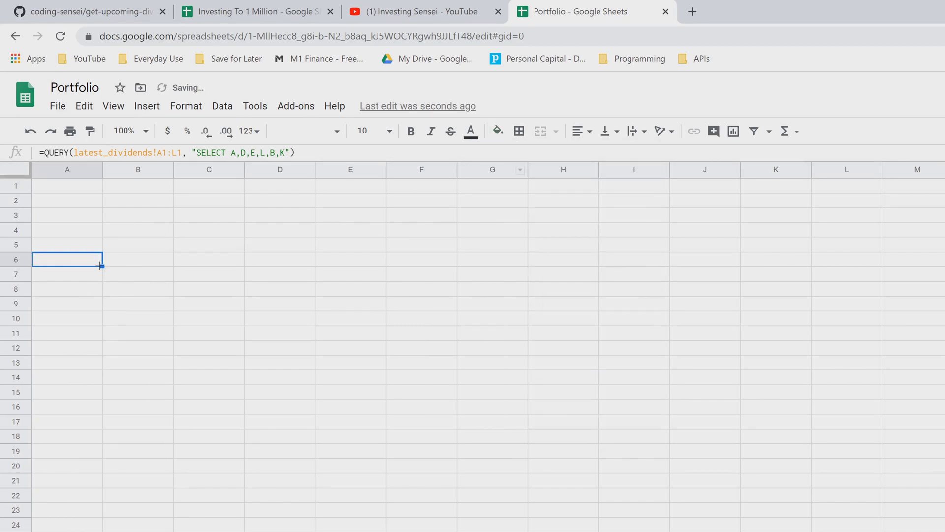
- Enter the title "Sorted By Pay Date" in cell A5, above the header formula
left_click(82, 248)
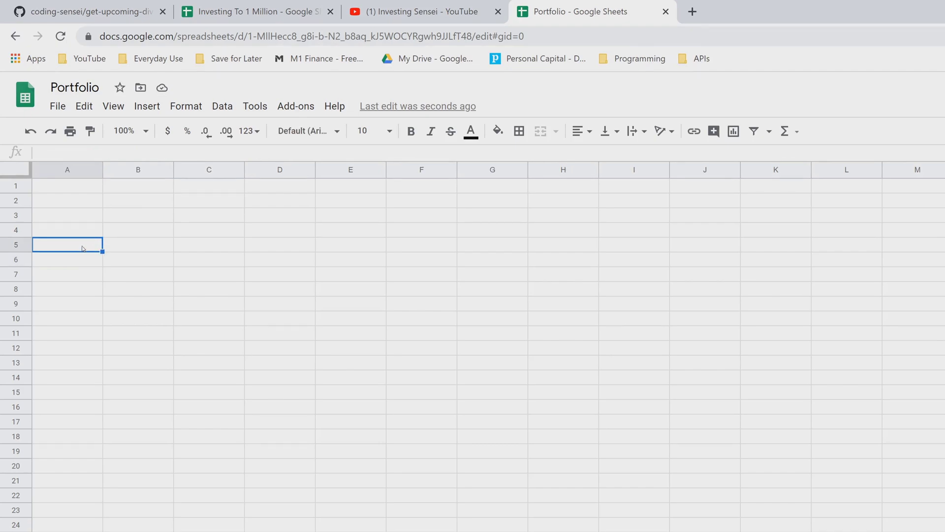
key("Down")
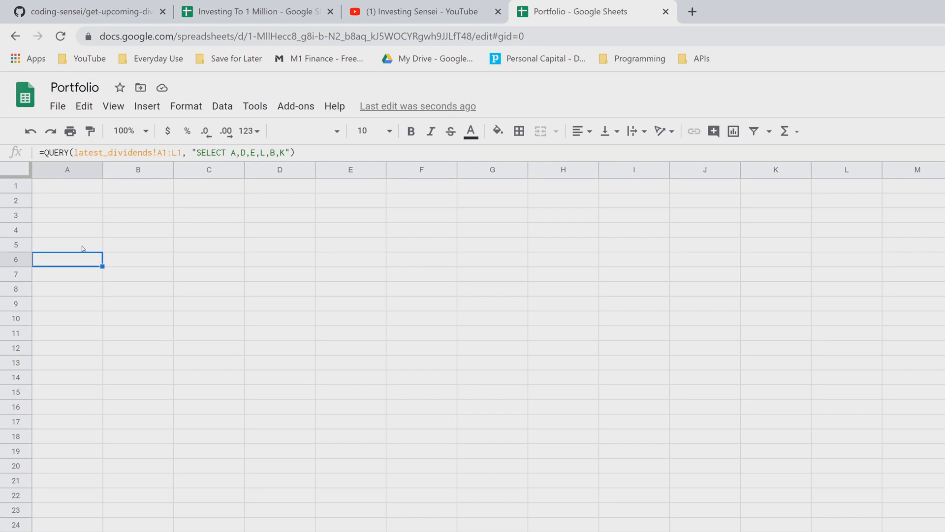
key("Up")
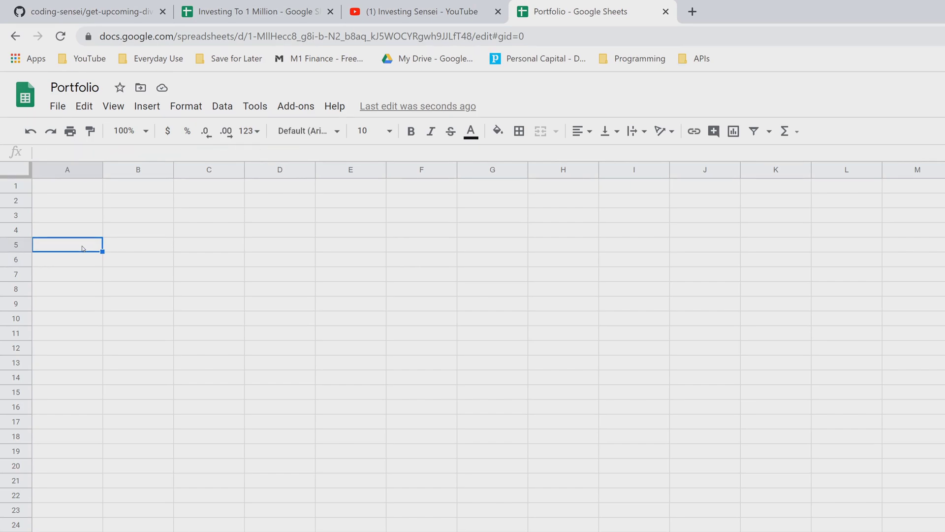
type("SOr")
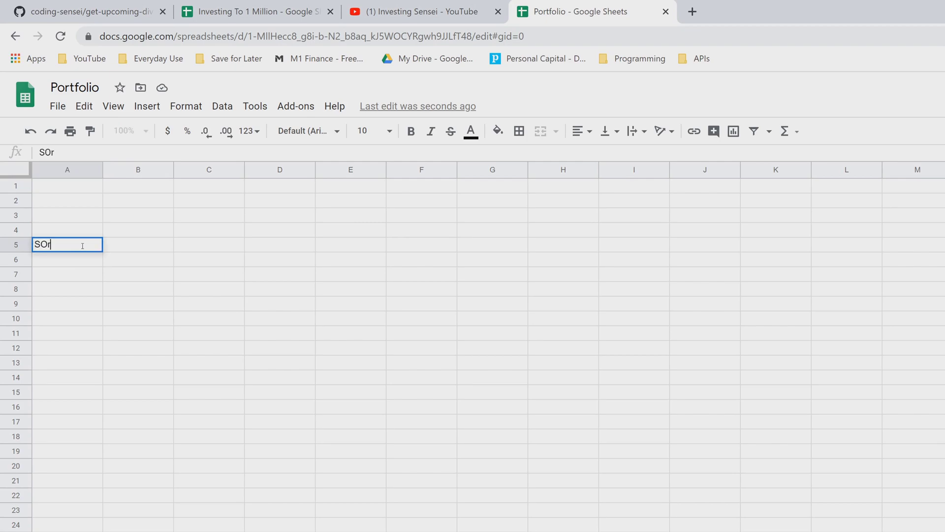
key("BackSpace")
key("BackSpace")
type("orted ")
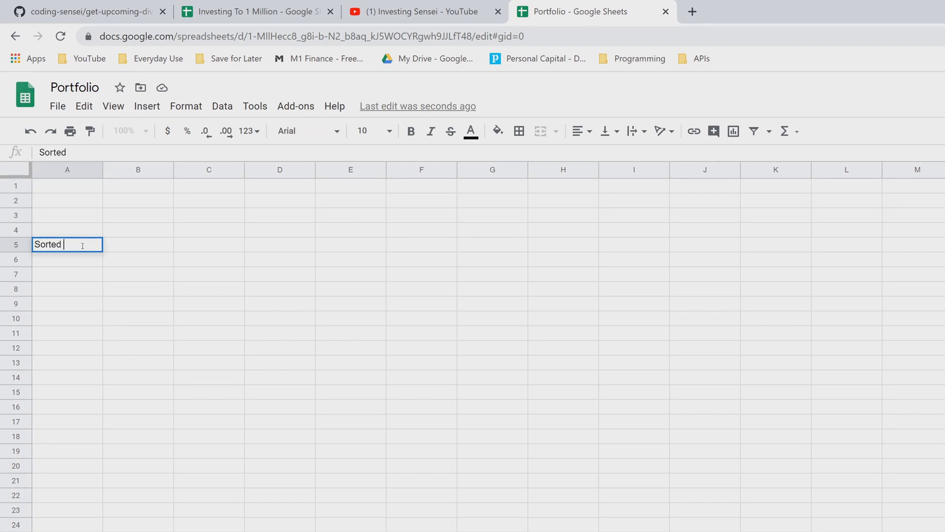
type("By Pay Date")
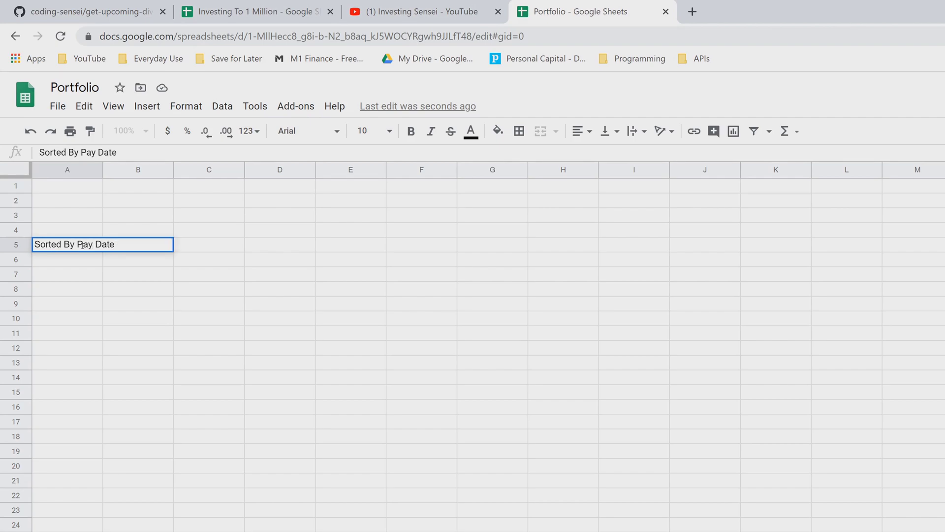
key("Return")
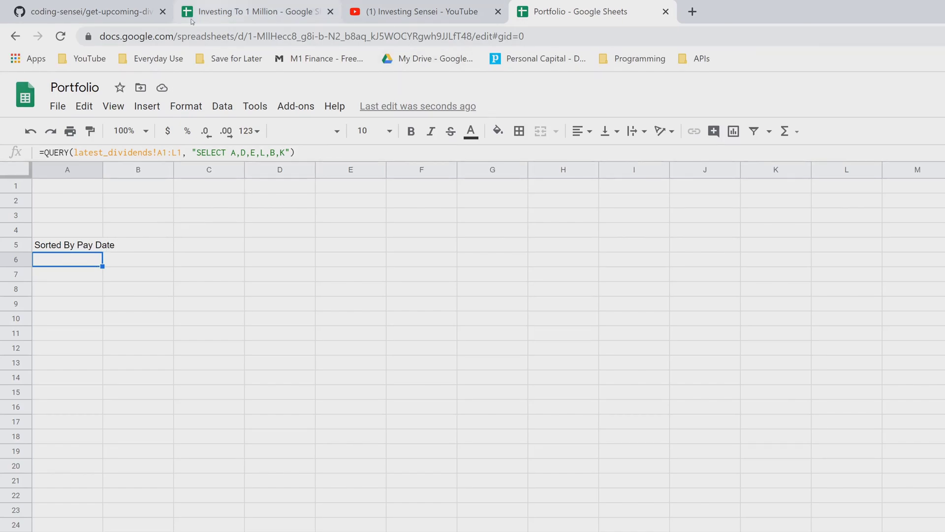
- Return to the GitHub README and copy the complete "Filter and Sort by Pay Date" SORT formula
left_click(109, 13)
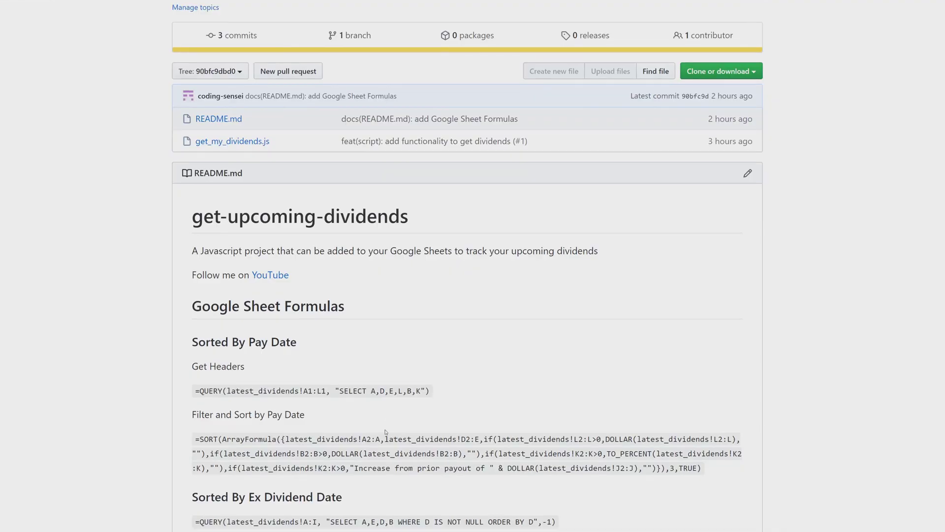
scroll(385, 431, "down", 3)
left_click_drag(700, 385, 195, 352)
right_click(228, 356)
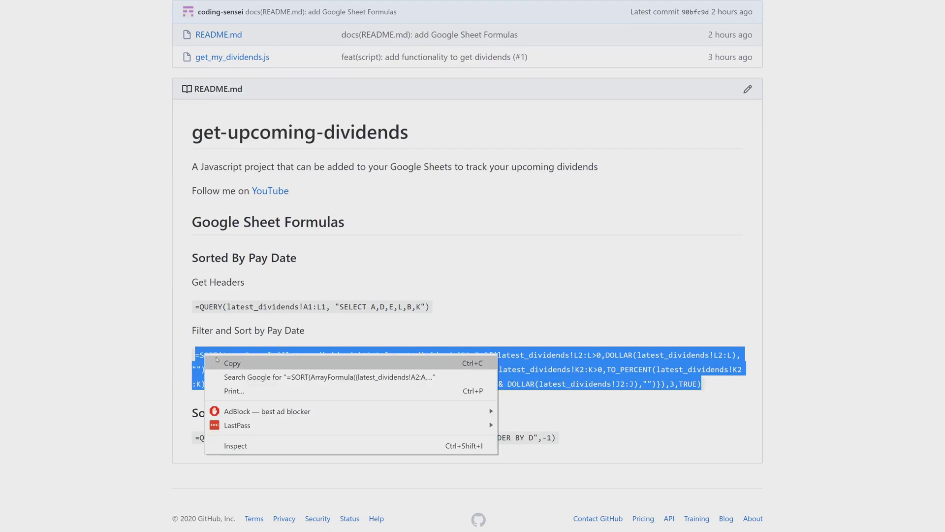
left_click(239, 362)
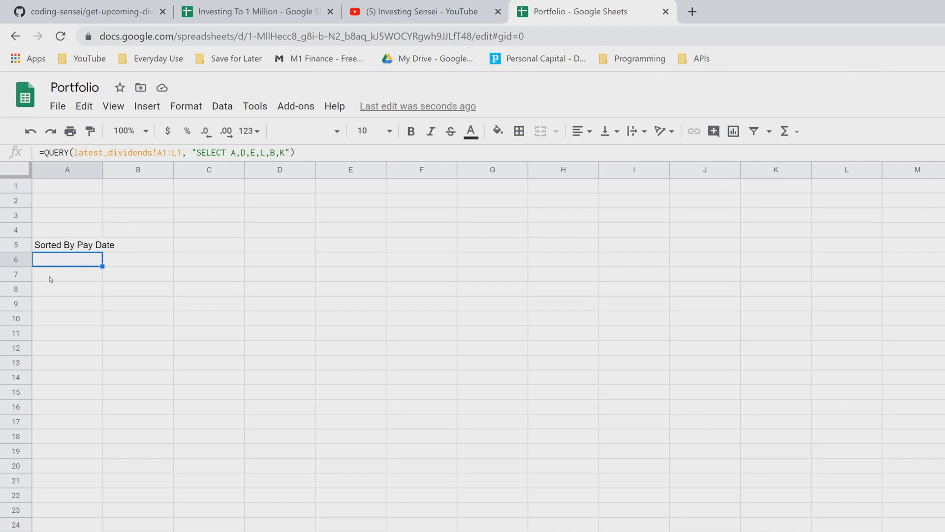
- Paste the copied pay-date SORT formula into cell A7 of the Dashboard sheet and reset the cell's fill color
left_click(50, 280)
key("ctrl+v")
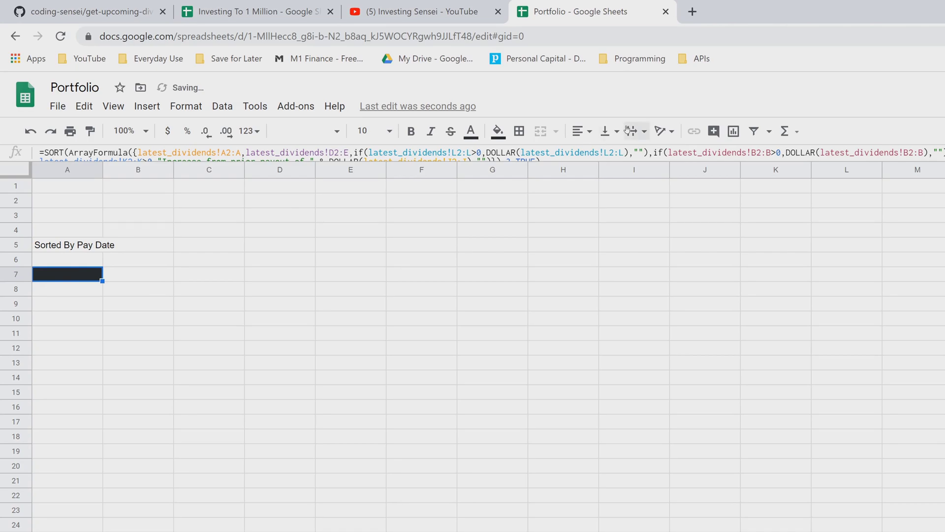
left_click(498, 131)
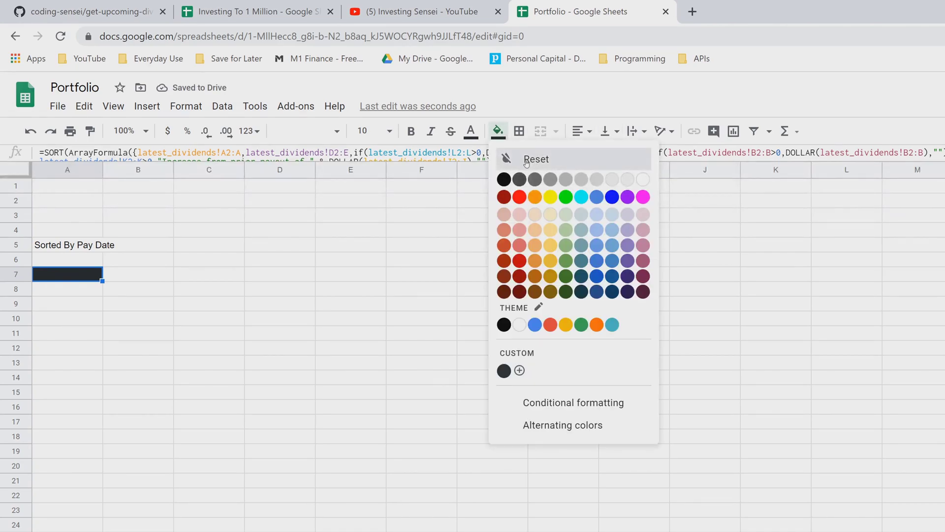
left_click(512, 158)
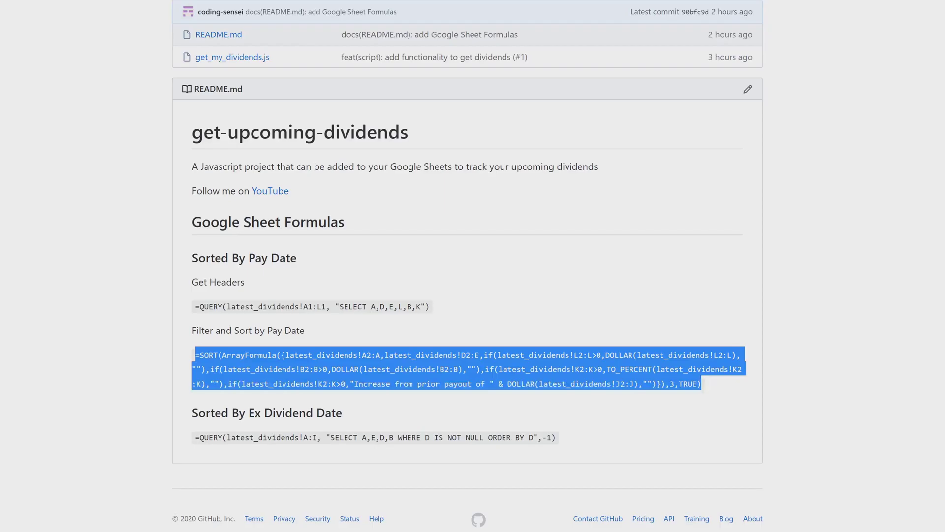
- On the get-upcoming-dividends GitHub page, copy the QUERY formula listed in the README under Sorted By Ex Dividend Date
left_click(251, 436)
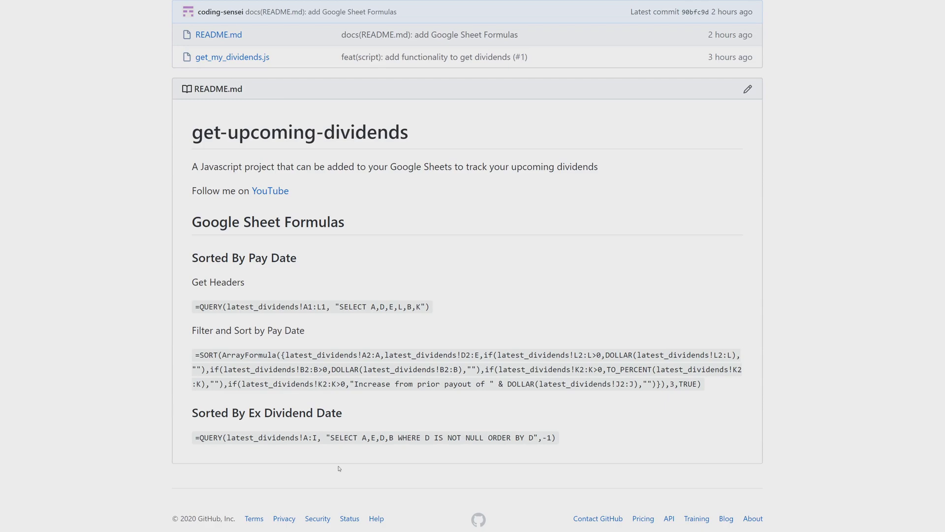
left_click_drag(555, 437, 196, 435)
key("ctrl+c")
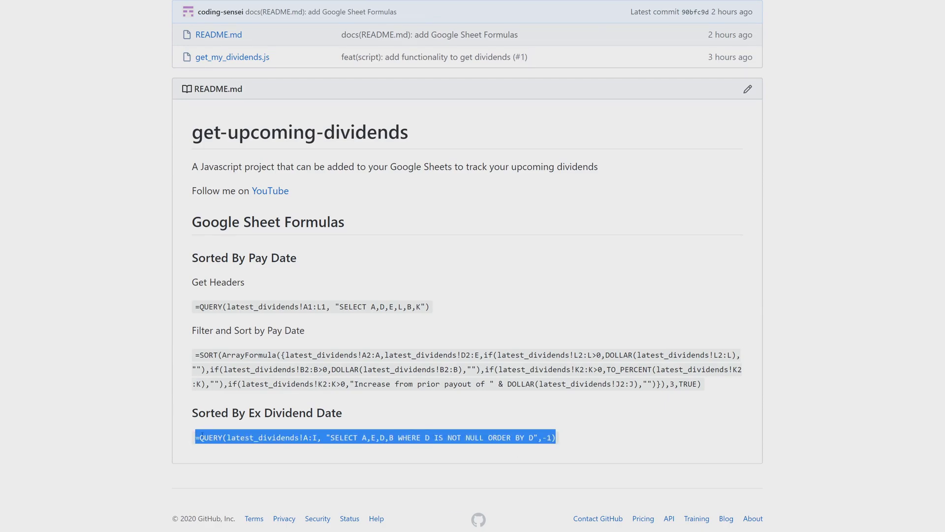
right_click(201, 434)
left_click(217, 442)
- Back in the Portfolio spreadsheet, paste the copied ex-dividend QUERY formula into cell J6 and reset its fill color
key("ctrl+4")
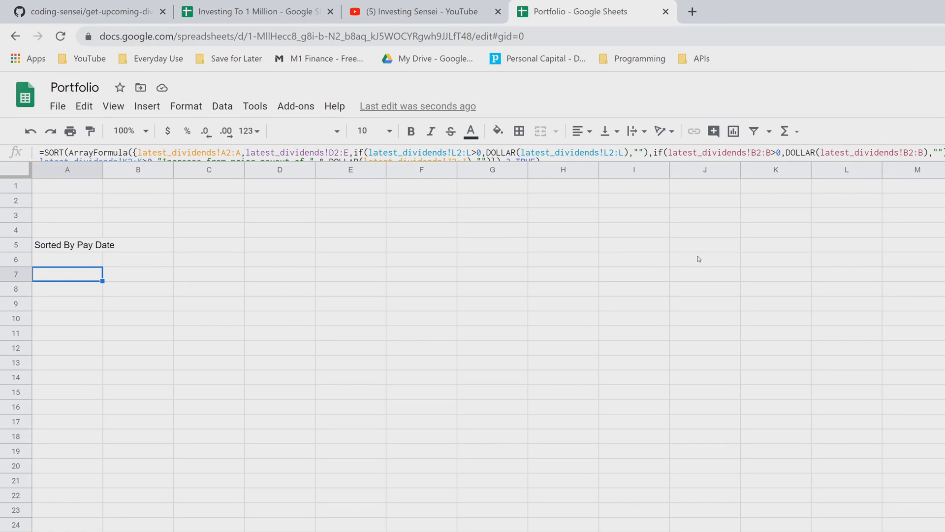
left_click(699, 259)
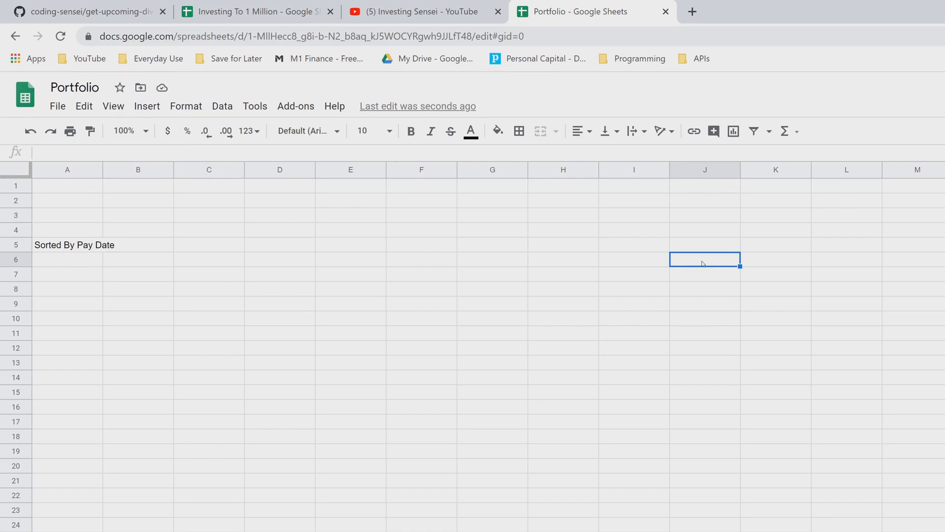
key("ctrl+v")
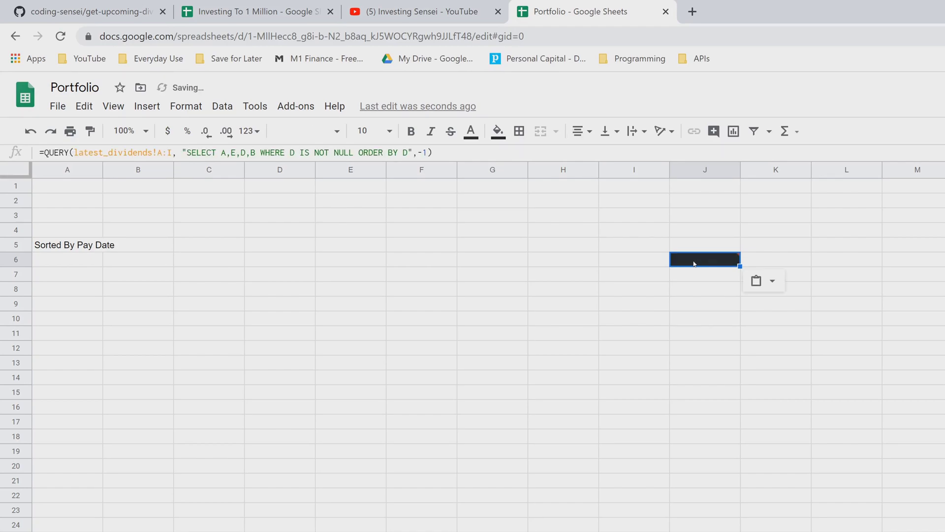
left_click(498, 131)
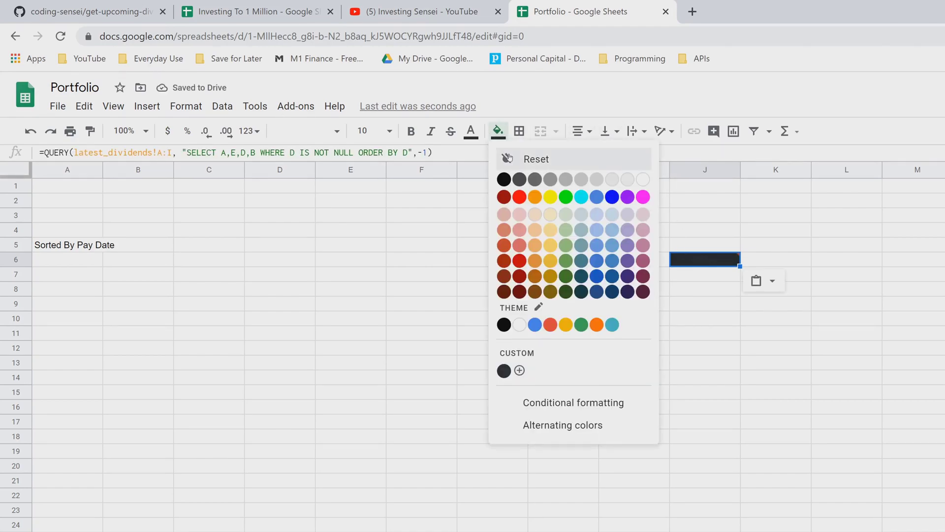
left_click(508, 158)
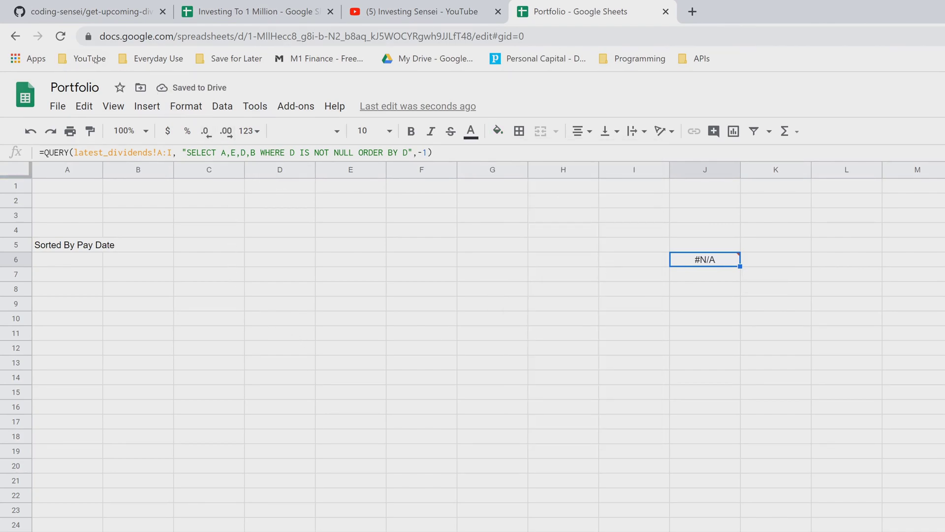
- Reload the Portfolio spreadsheet and run the Get Upcoming Dividends script from the custom Dividends Tools
left_click(62, 40)
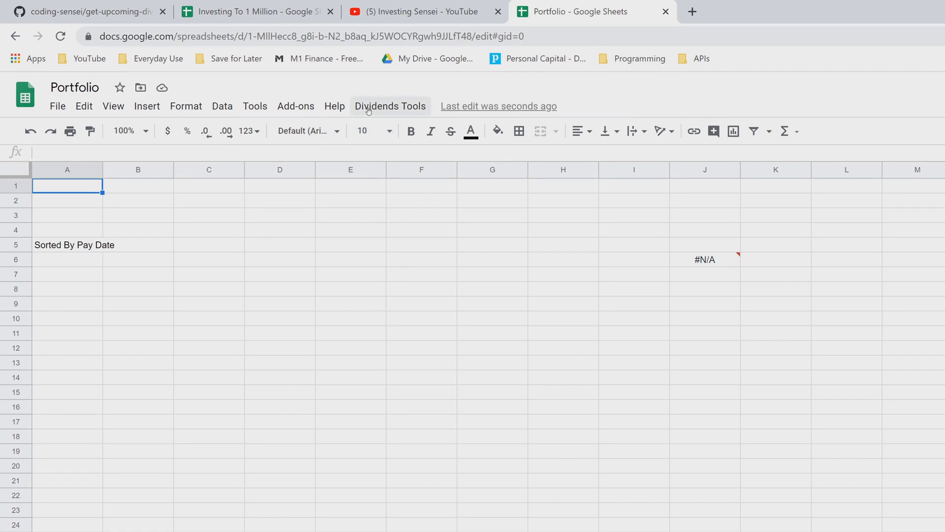
left_click(368, 111)
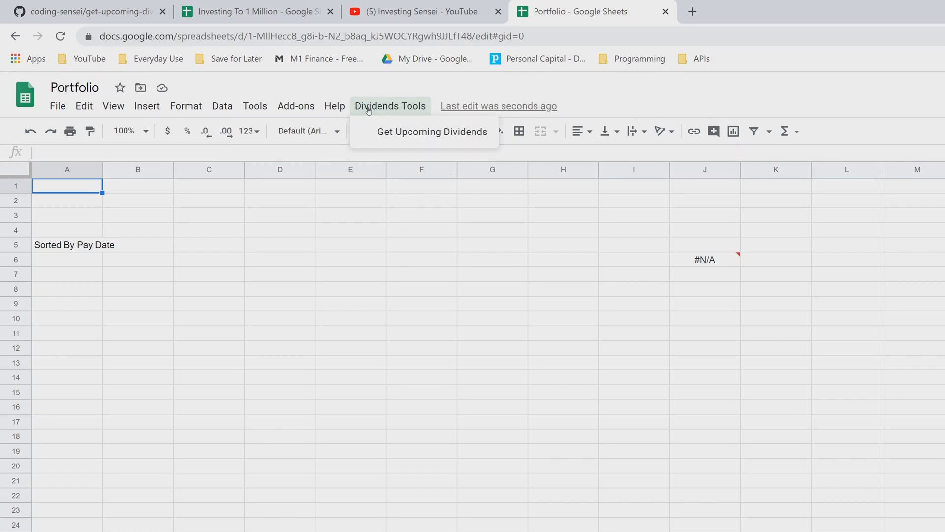
left_click(371, 139)
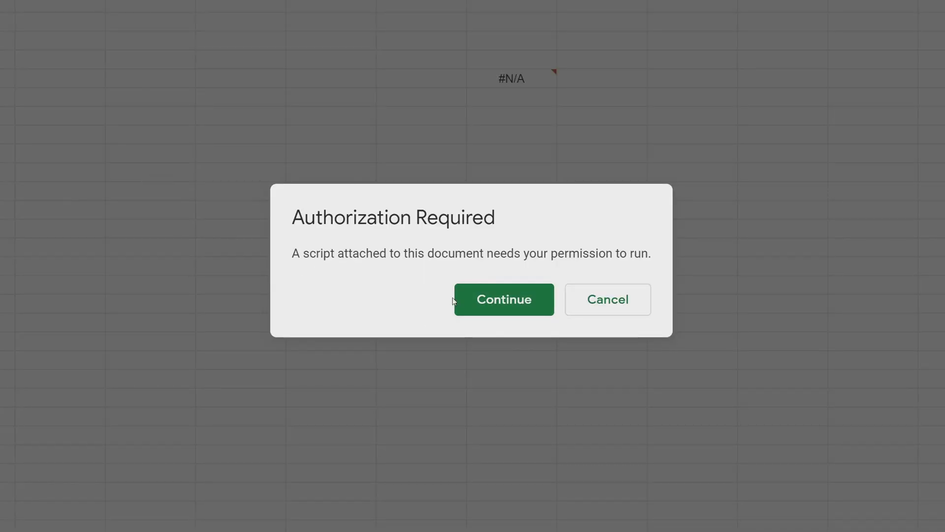
- Authorize the unverified upcoming_dividends script for the Google account, allow its requested access, and run Get Upcoming Dividends again
left_click(509, 306)
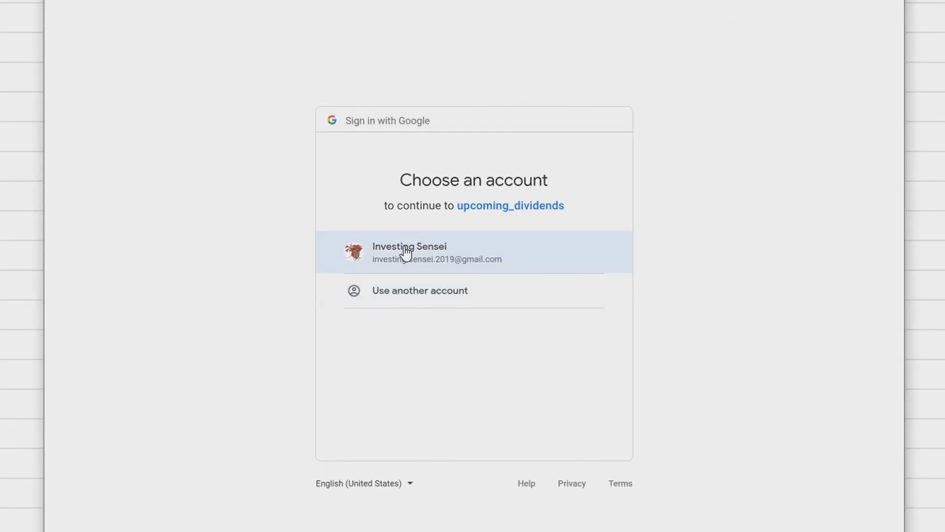
left_click(406, 252)
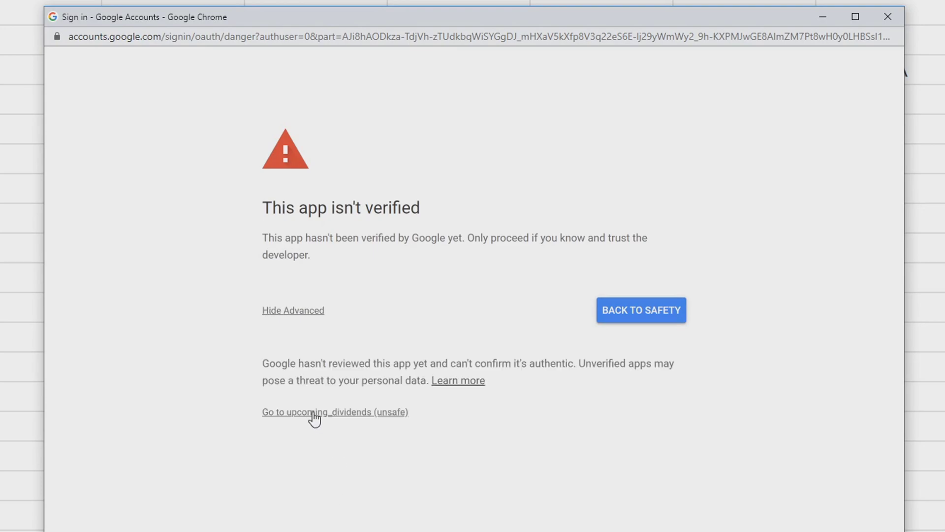
left_click(310, 411)
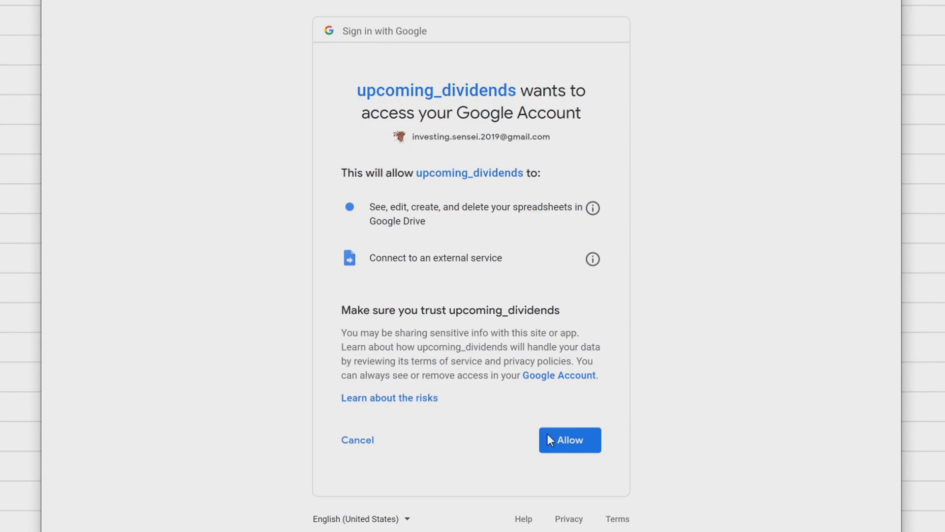
left_click(552, 444)
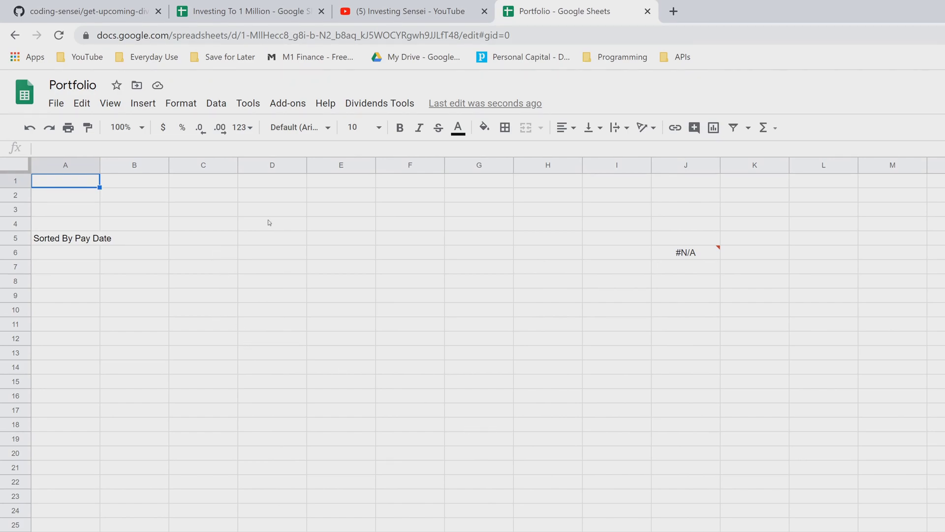
left_click(377, 104)
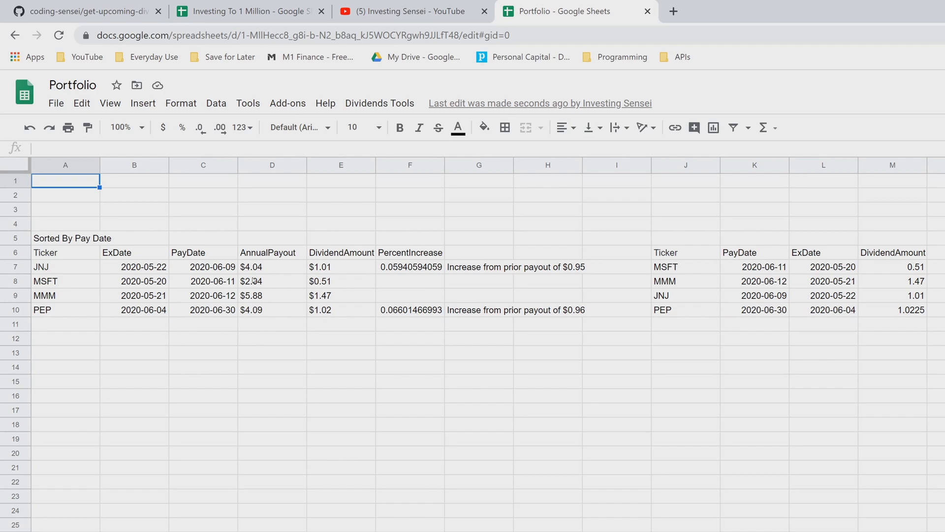
- Merge cells A5:H5 holding the "Sorted By Pay Date" title, center the text and fill the merged cell with dark gray
left_click(97, 242)
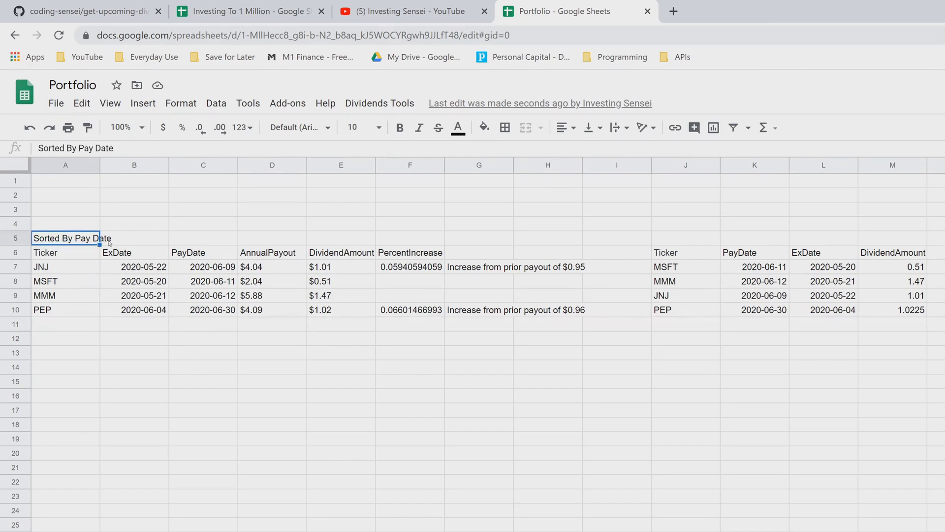
left_click_drag(84, 242, 580, 242)
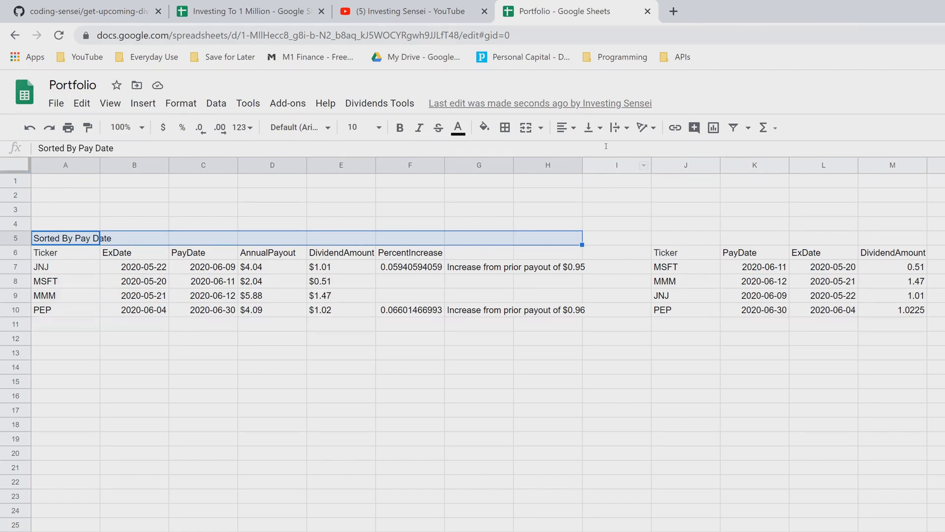
left_click(526, 129)
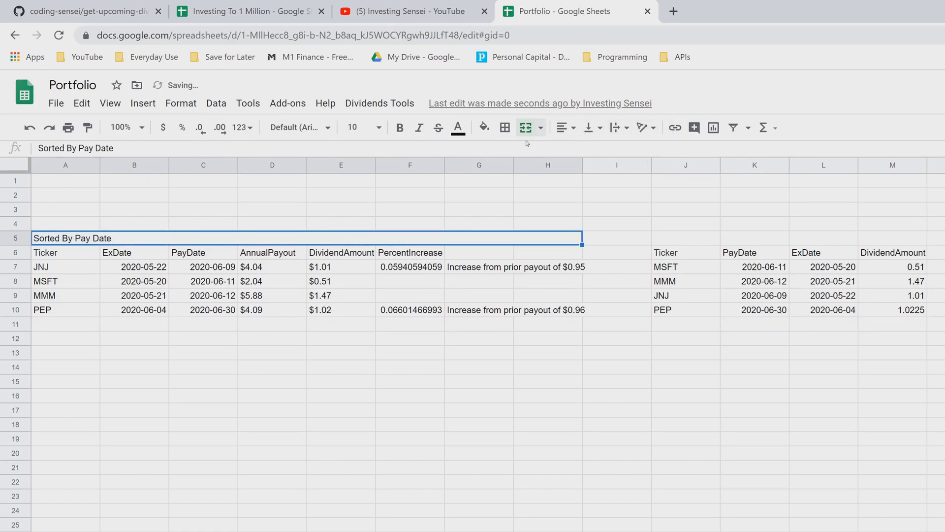
left_click(555, 131)
left_click(577, 152)
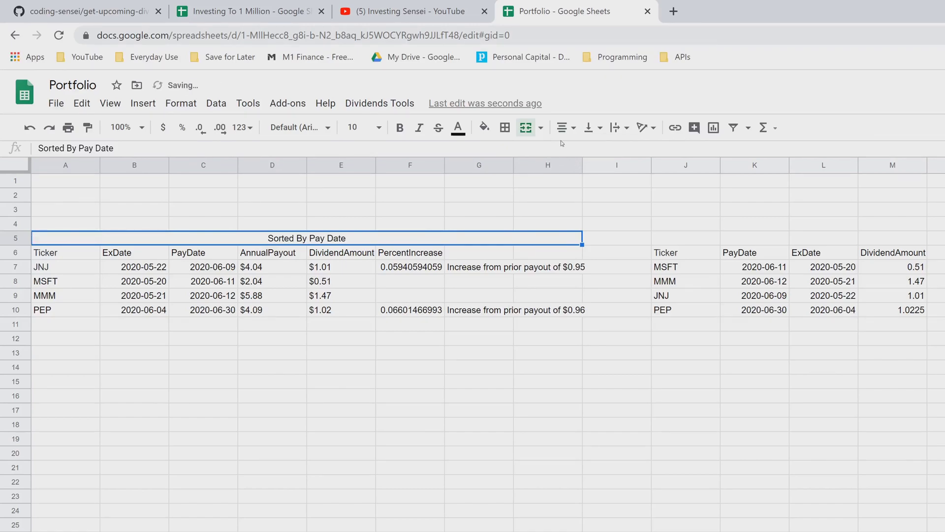
left_click(485, 128)
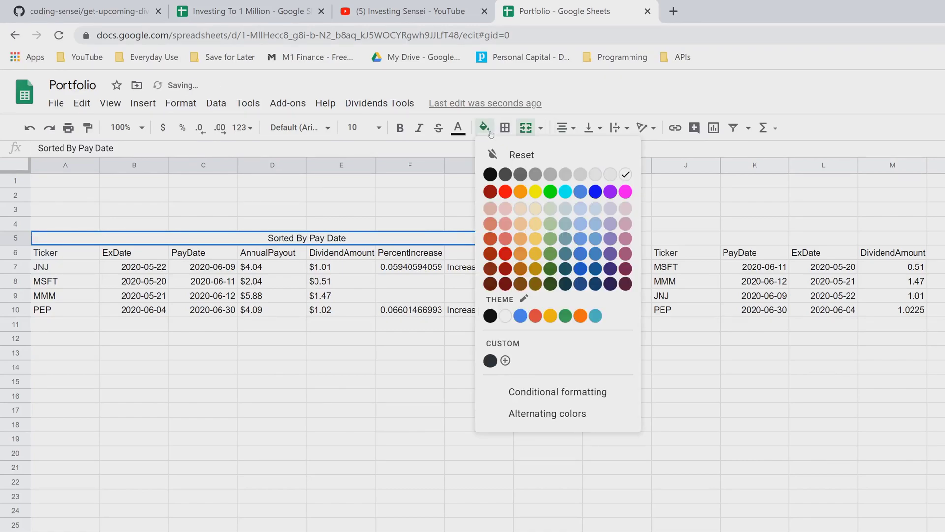
left_click(535, 174)
- Enter the title "Sorted By Ex Dividend Date" in cell J5, above the second dividend table
left_click(668, 238)
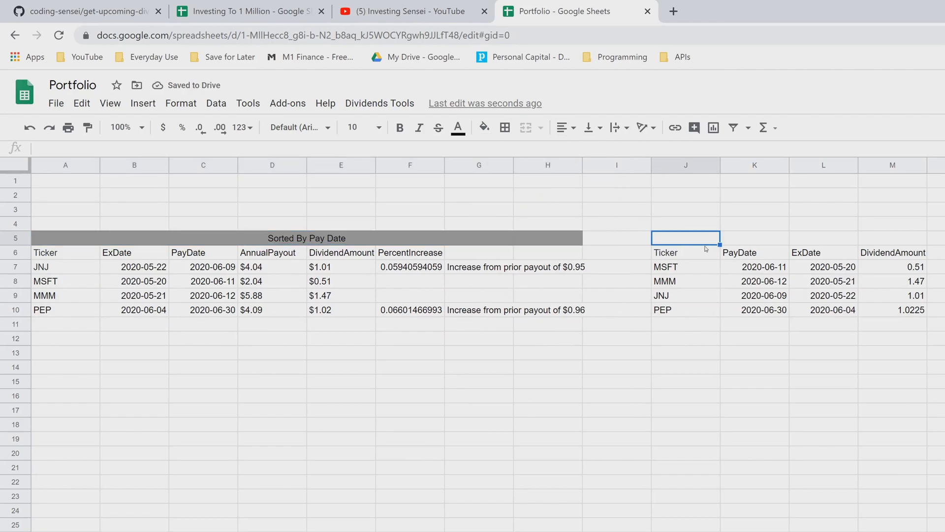
type("Sorted ")
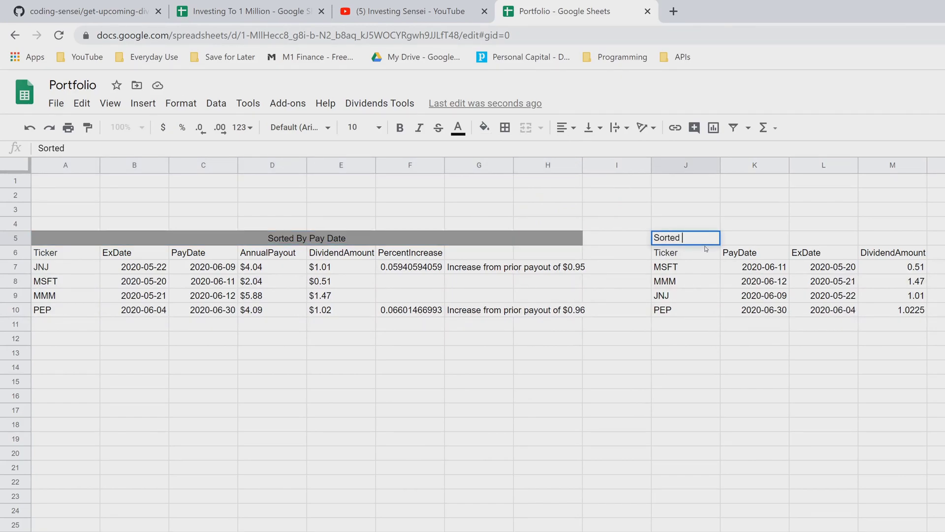
type("By Ex Divi")
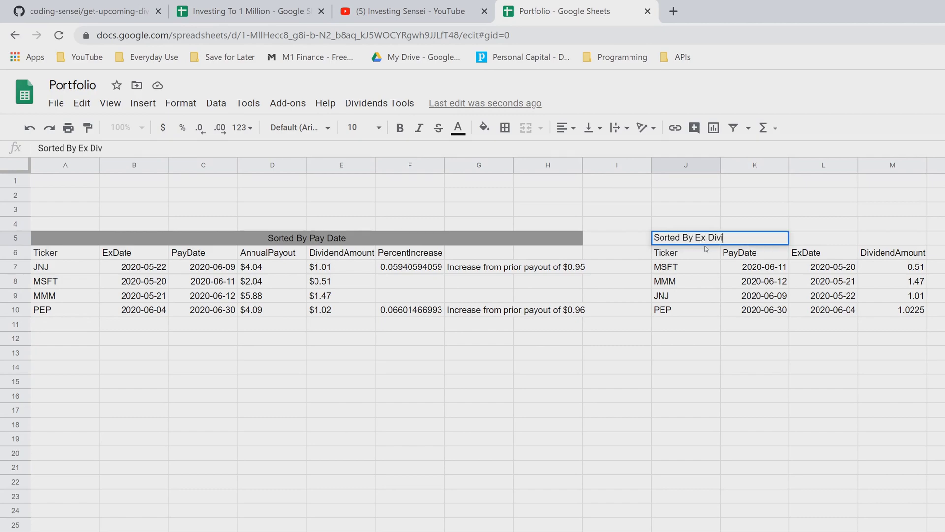
type("dend Date")
key("Return")
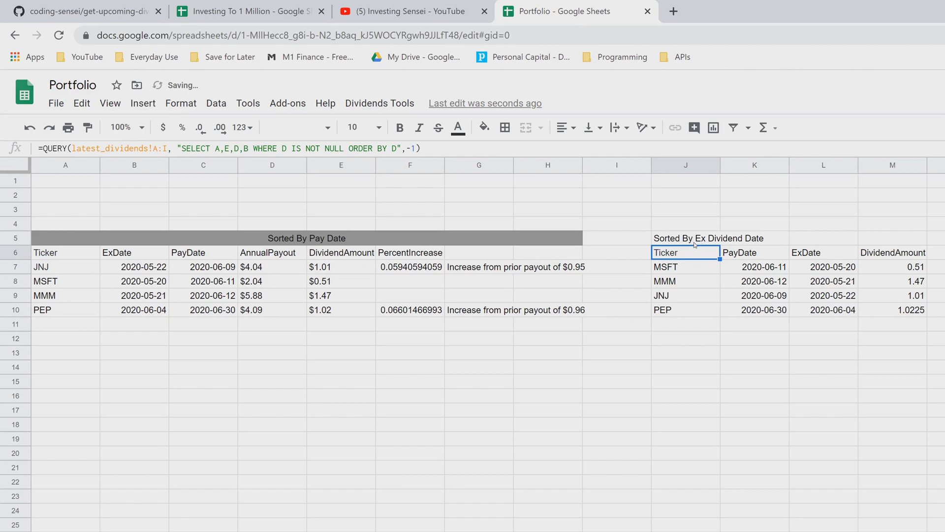
- Merge cells J5:M5 holding the "Sorted By Ex Dividend Date" title, center the text and fill the merged cell with blue
left_click_drag(695, 244, 907, 245)
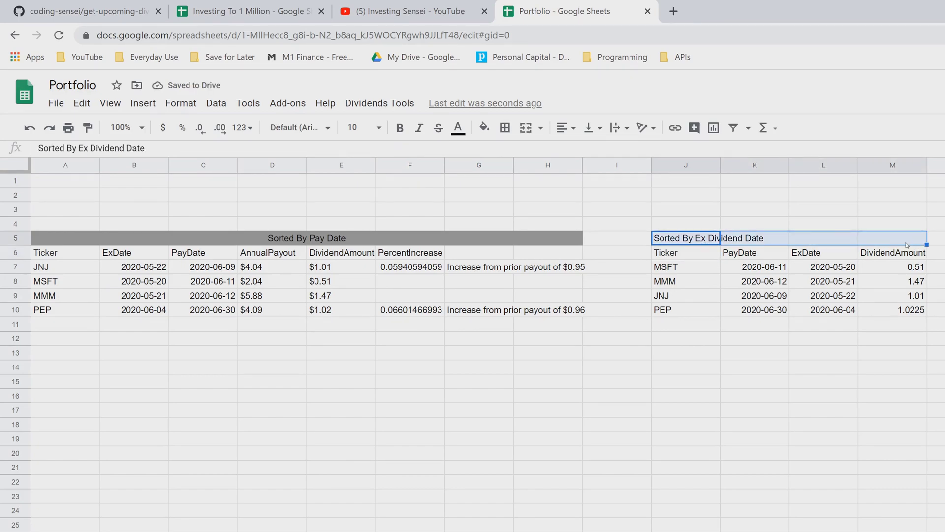
left_click(526, 128)
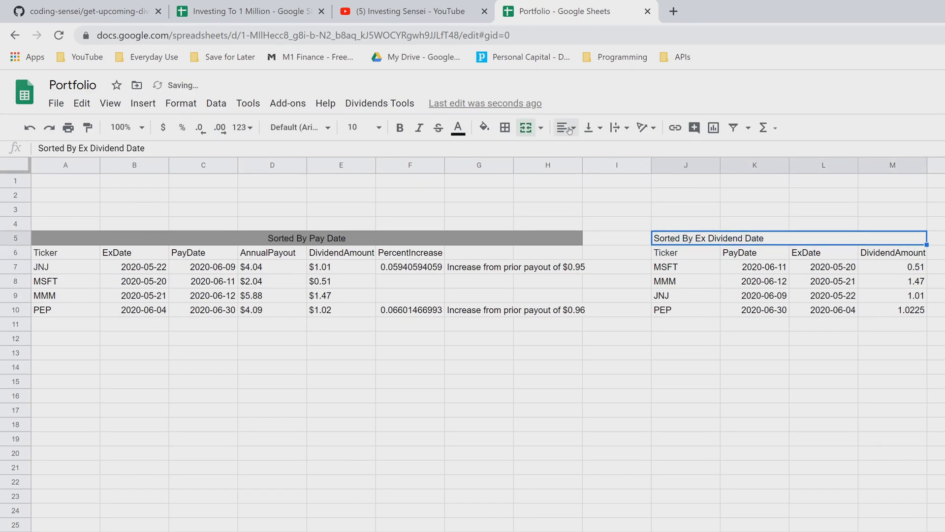
left_click(569, 130)
left_click(578, 154)
left_click(485, 128)
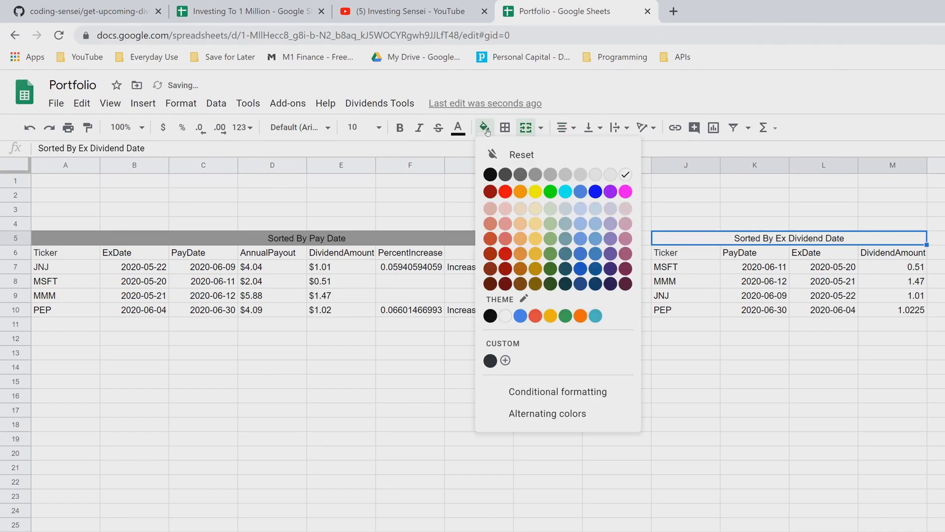
left_click(579, 238)
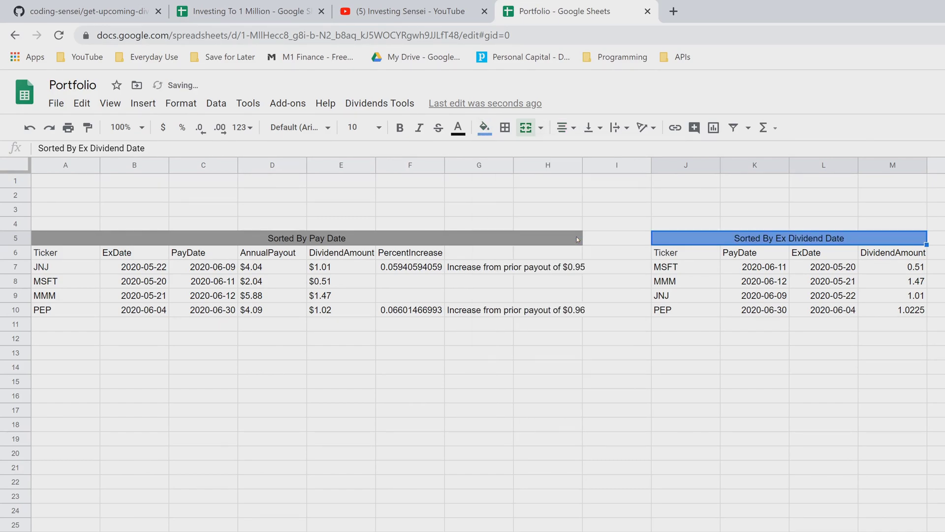
left_click(748, 350)
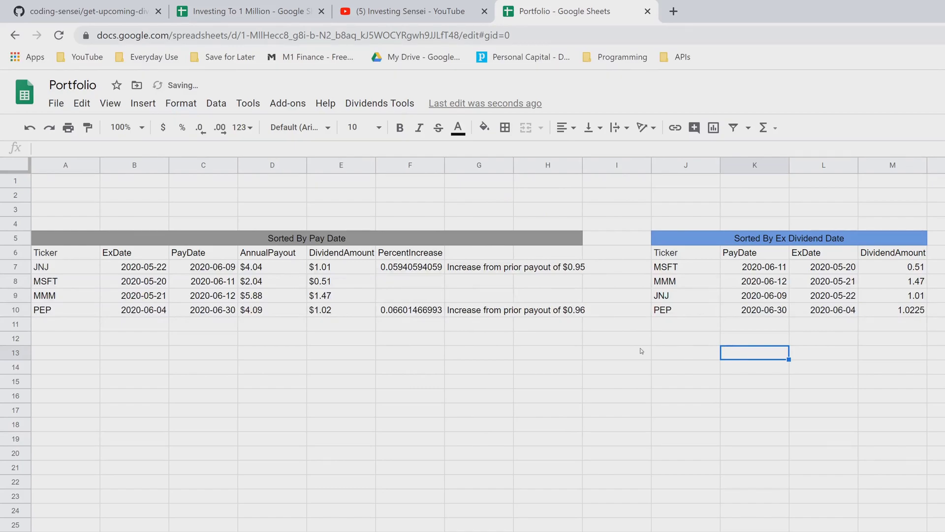
- Format column F, which holds the PercentIncrease values, as percent
left_click(400, 170)
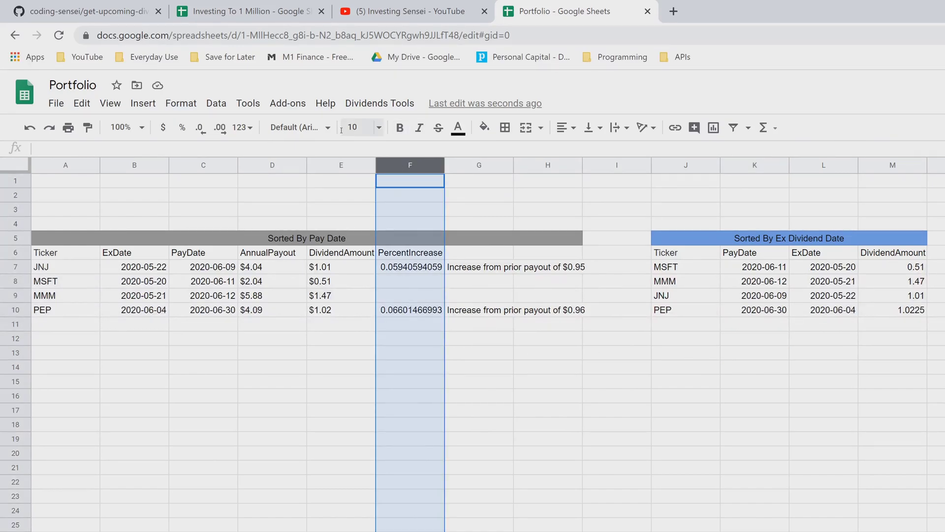
left_click(182, 128)
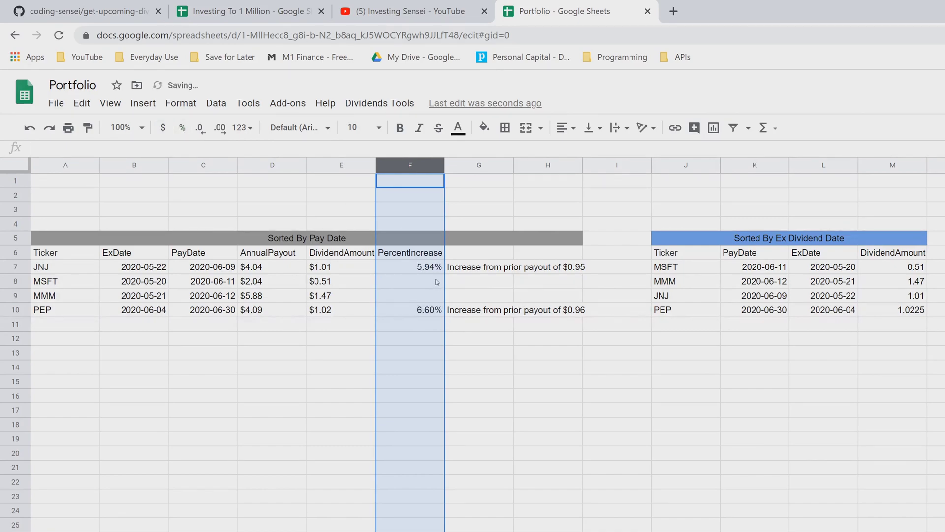
left_click(421, 285)
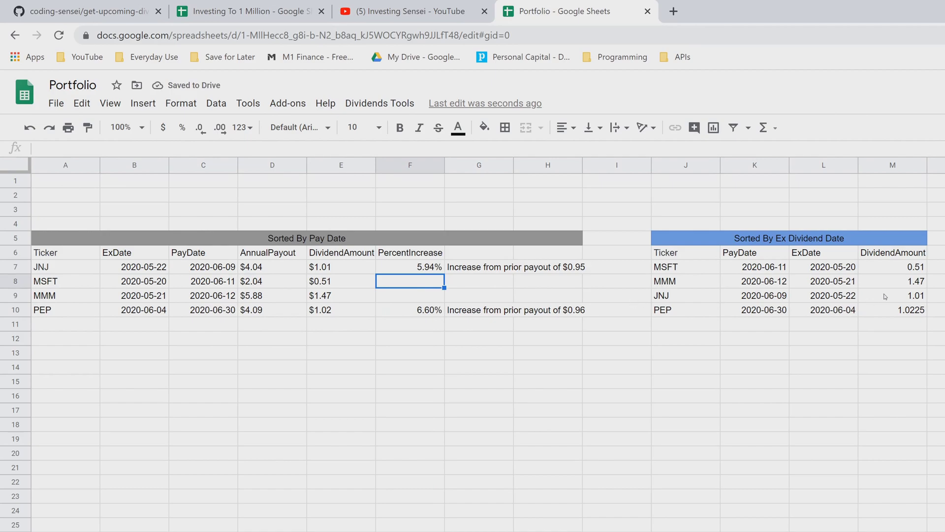
- Format column M, which holds the DividendAmount values of the ex-dividend table, as currency
left_click(881, 162)
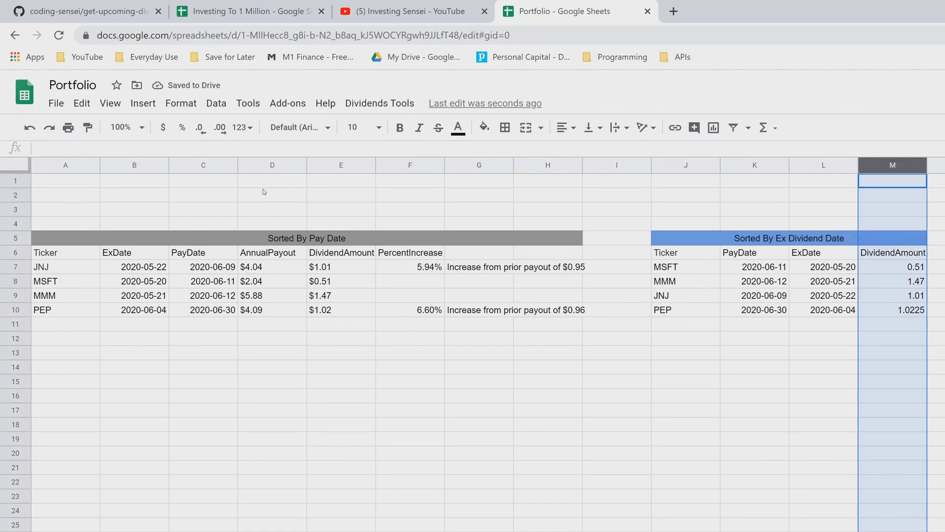
left_click(167, 133)
left_click(619, 395)
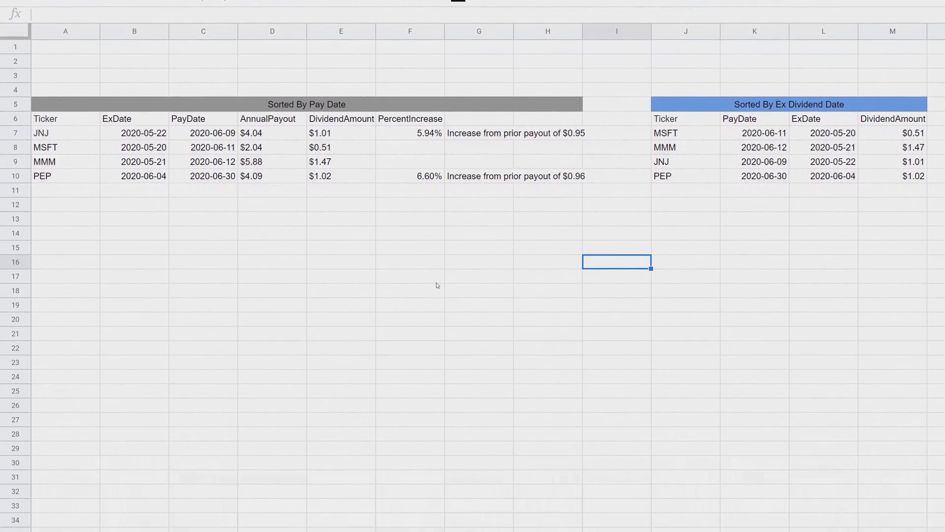
- Add the tickers LEG and NOC in cells A5 and A6 of the tickers sheet
left_click(298, 520)
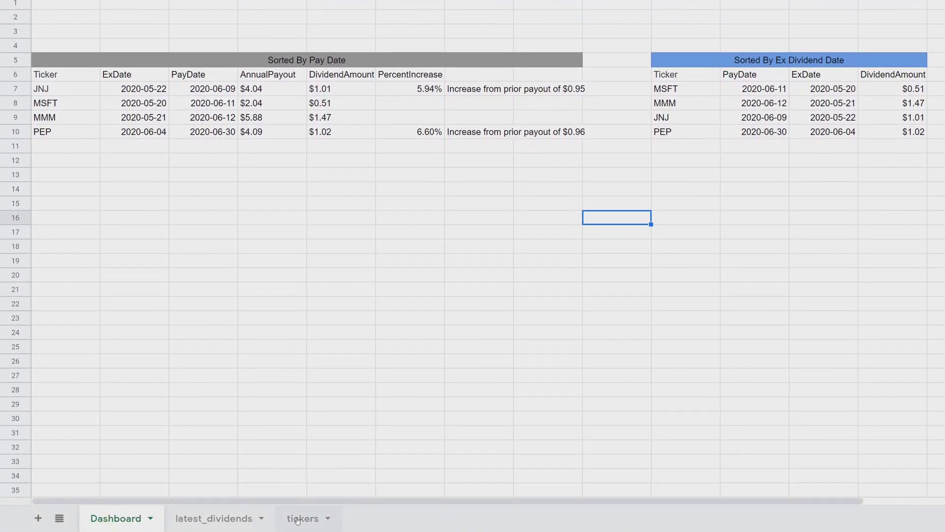
left_click(52, 80)
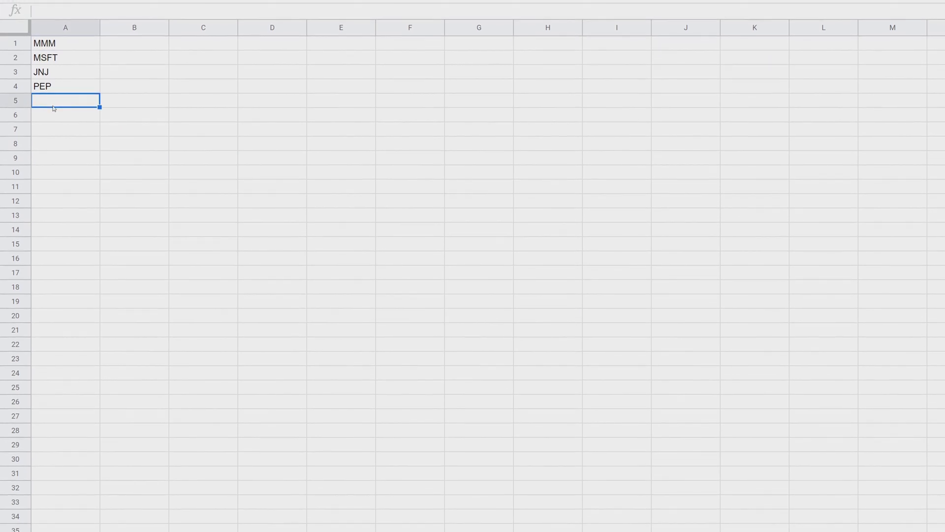
type("LEG")
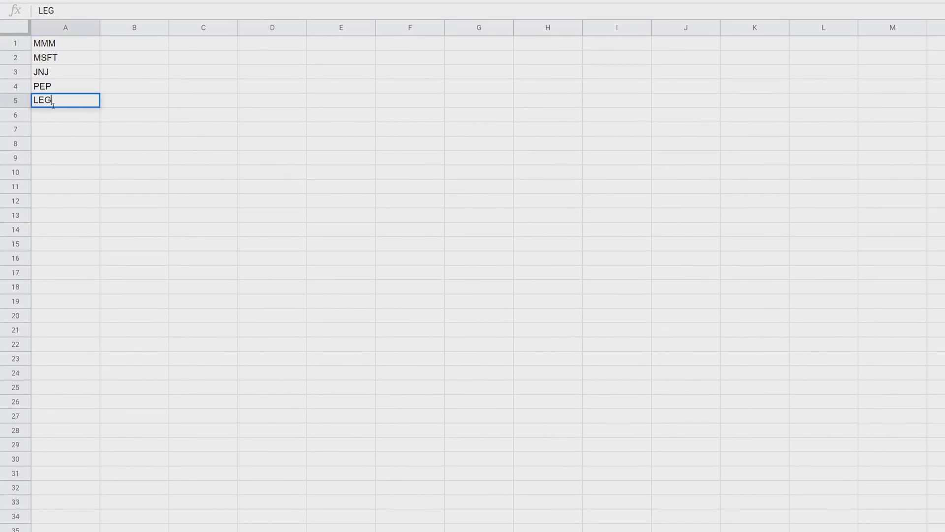
key("Return")
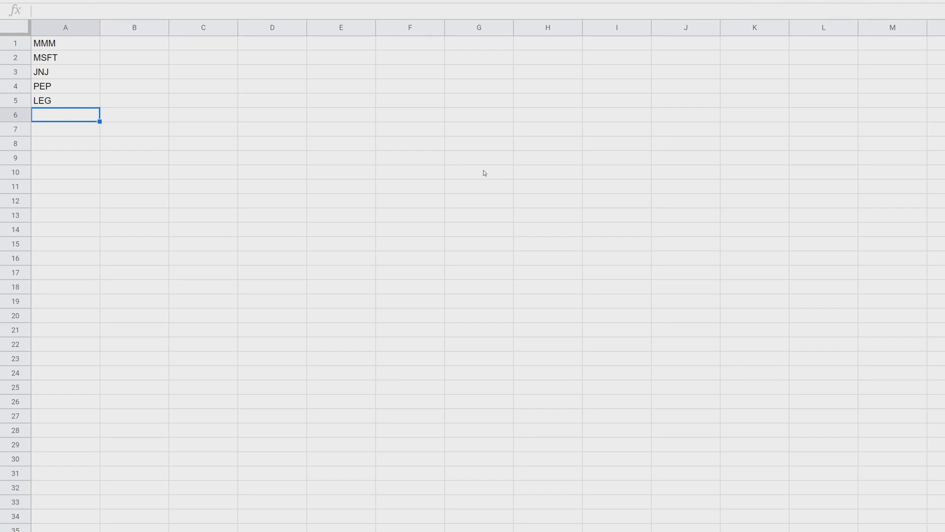
type("NOC")
key("Return")
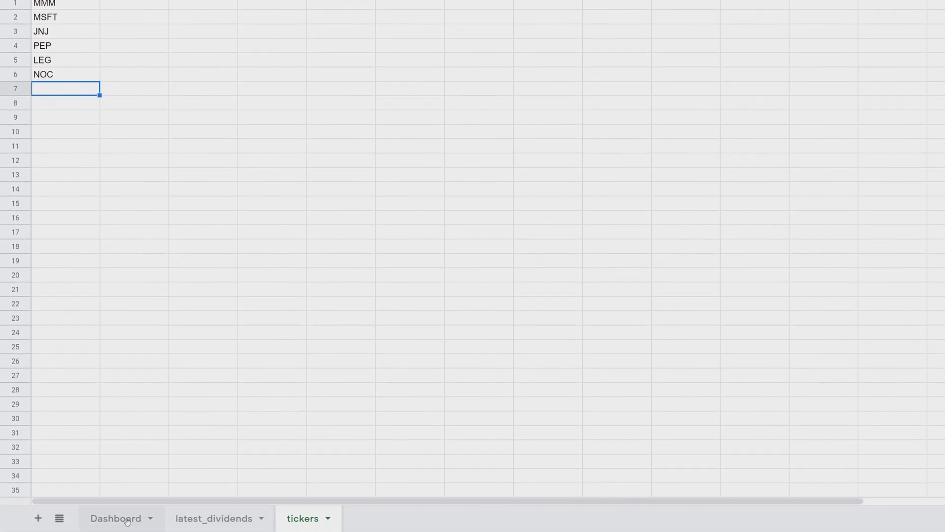
- Return to the Dashboard sheet and run the Get Upcoming Dividends script to refresh both dividend tables
left_click(127, 522)
left_click(381, 35)
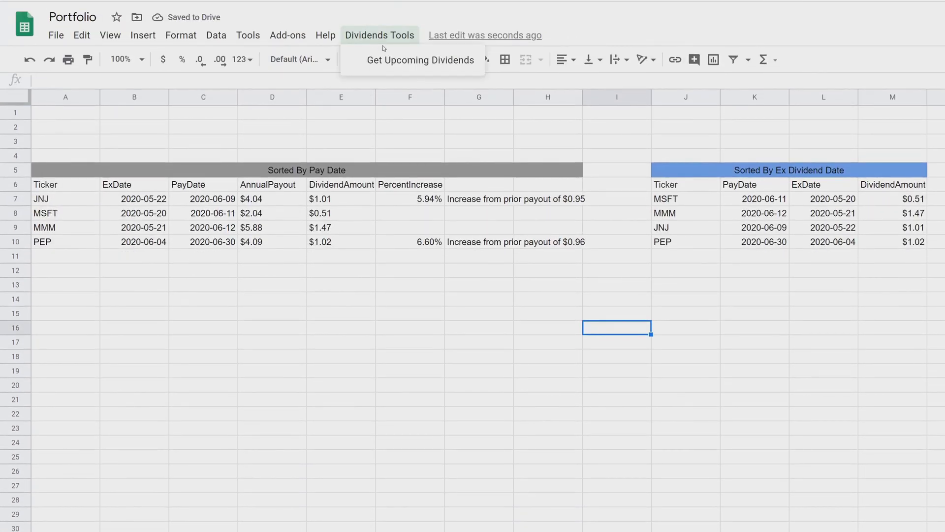
left_click(383, 60)
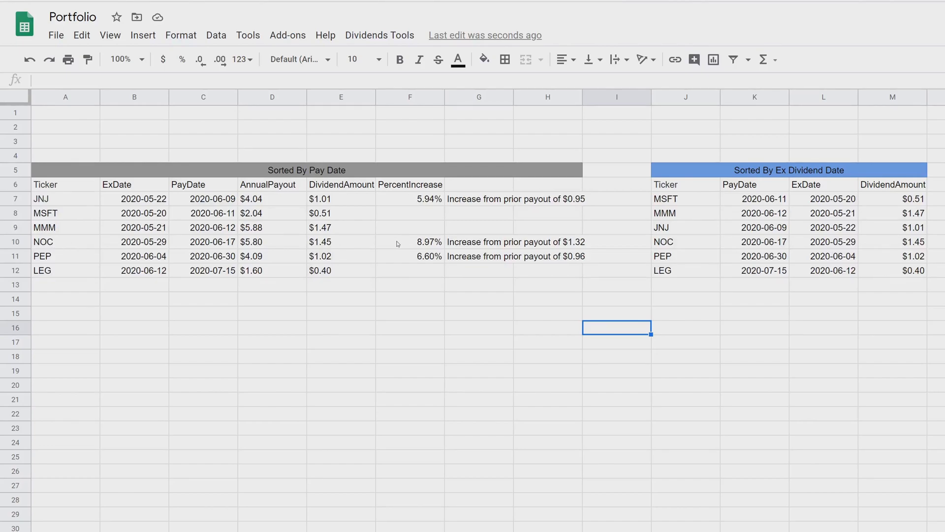
- Examine the NOC and LEG rows on the Dashboard and the date order in both dividend tables
left_click_drag(398, 244, 551, 243)
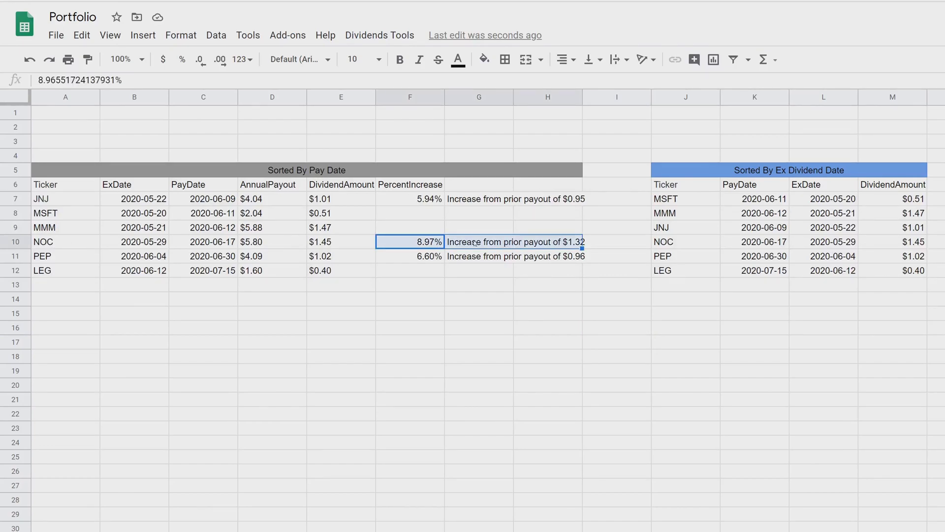
left_click(475, 298)
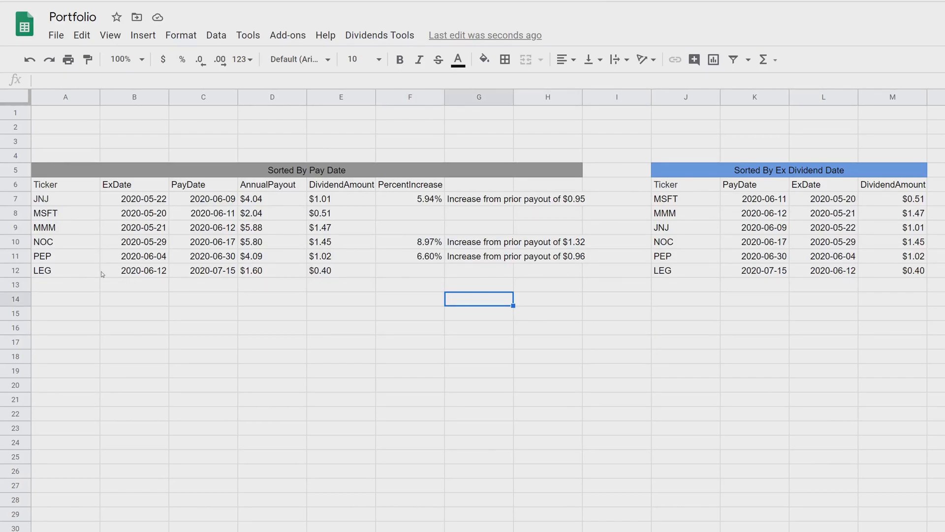
left_click_drag(76, 274, 365, 272)
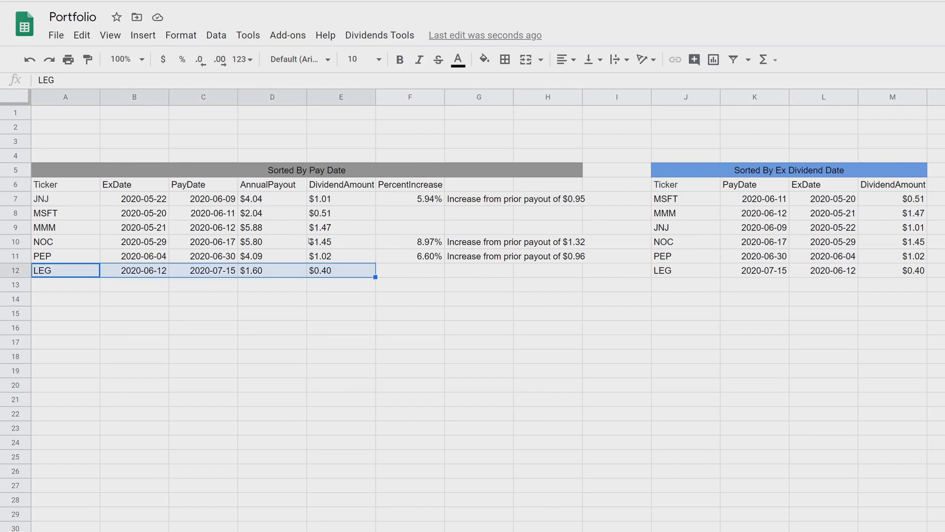
left_click(255, 202)
left_click_drag(212, 201, 211, 256)
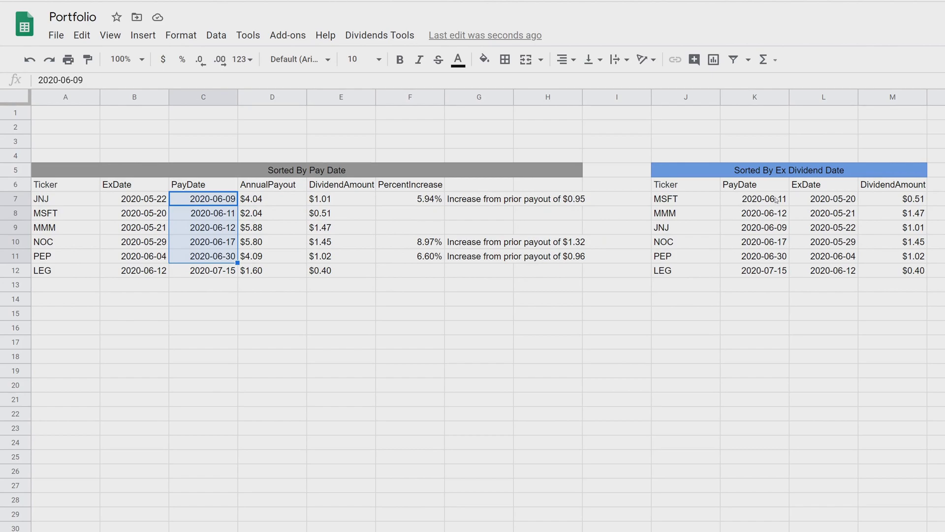
left_click_drag(818, 202, 819, 259)
left_click(748, 271)
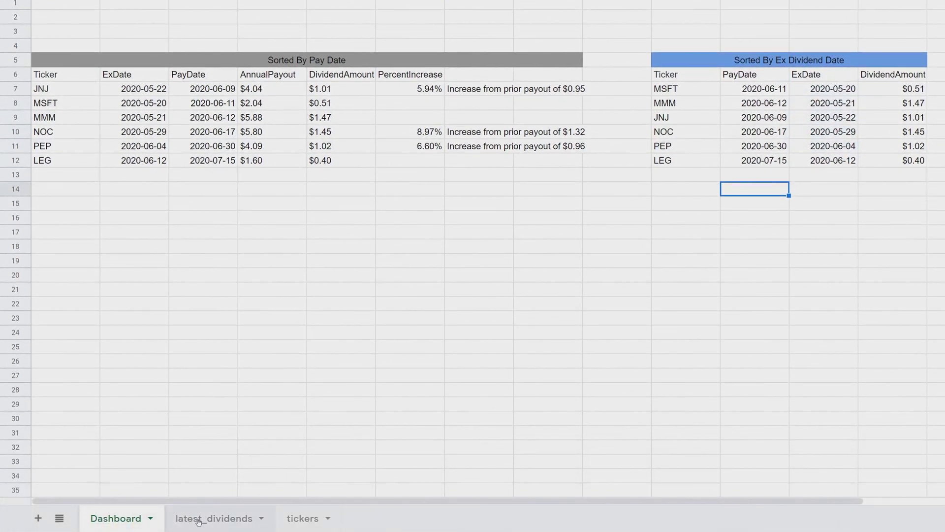
- Review the latest_dividends sheet, and inspect the formulas in Dashboard cells A6 and A7
left_click(213, 519)
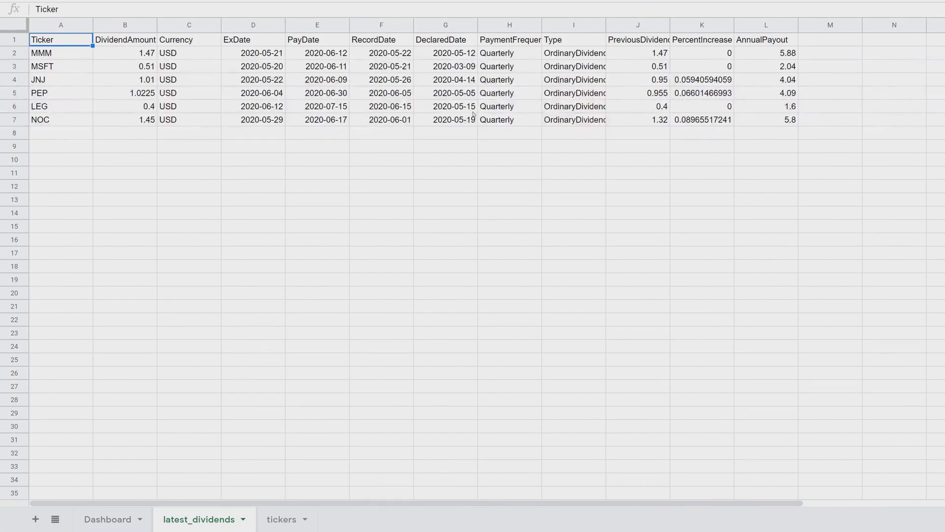
left_click(108, 522)
left_click(48, 111)
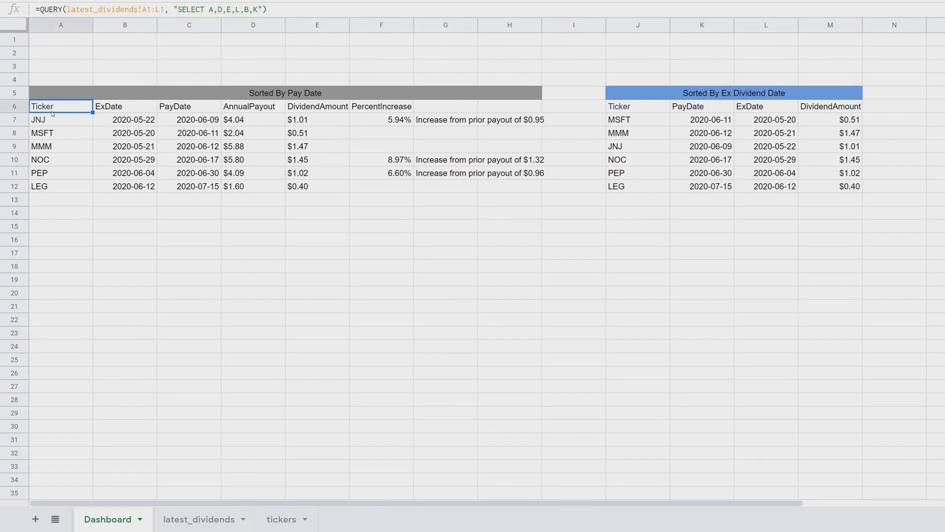
left_click(52, 121)
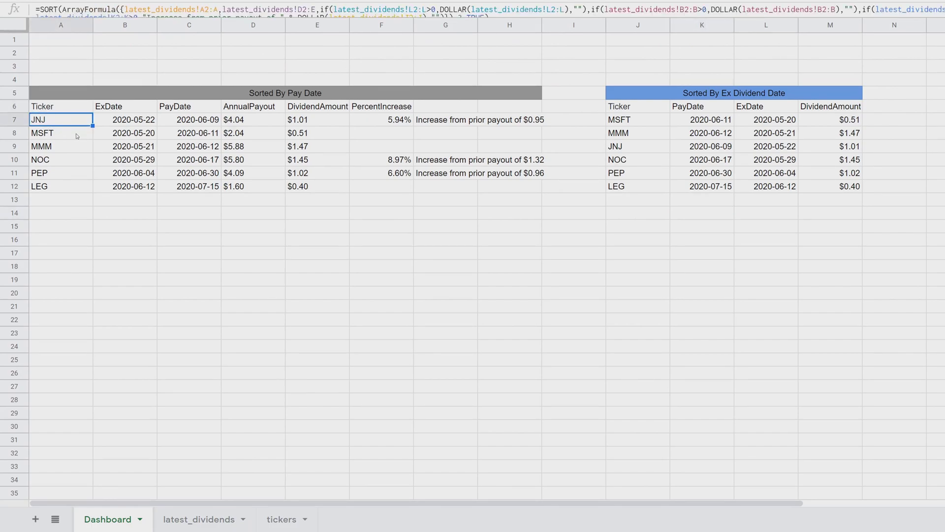